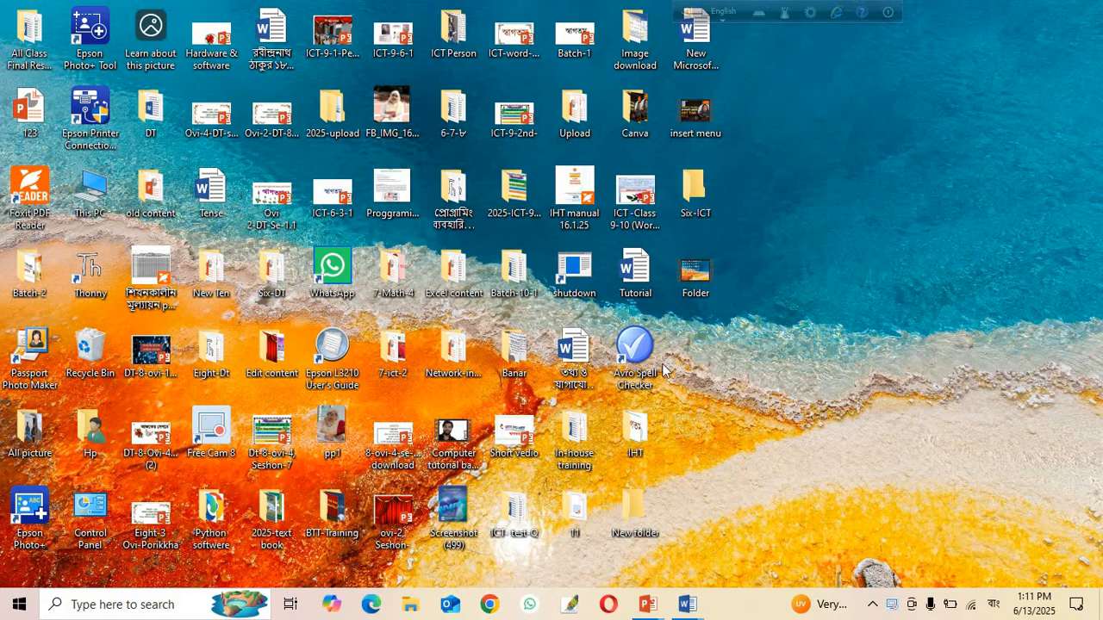
- Open YouTube in a maximized Chrome window and start a new video upload
left_click(490, 605)
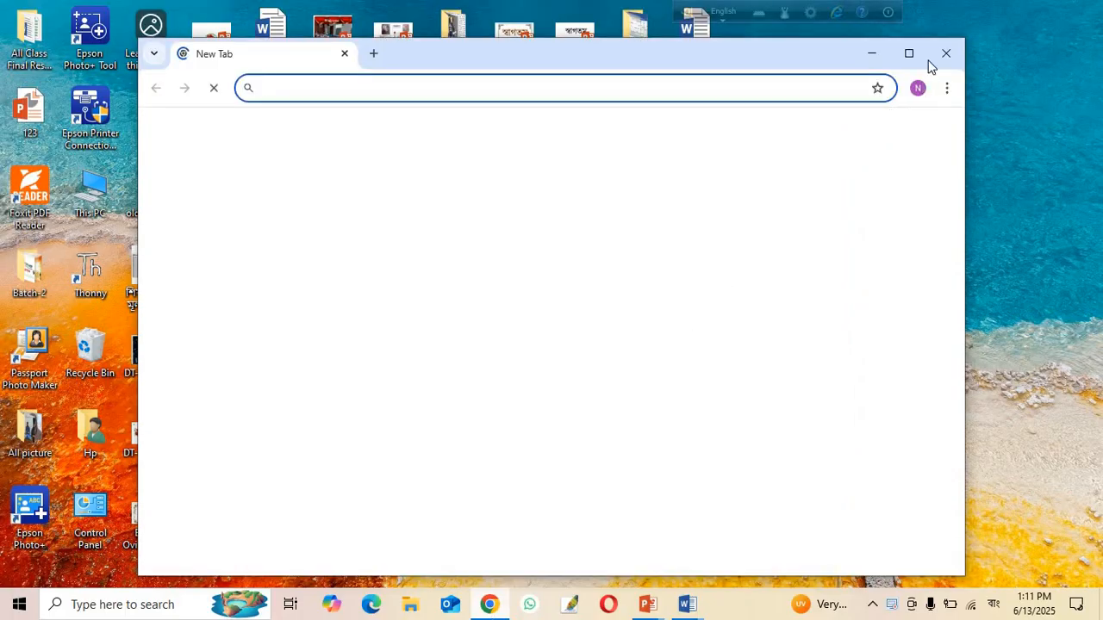
left_click(912, 55)
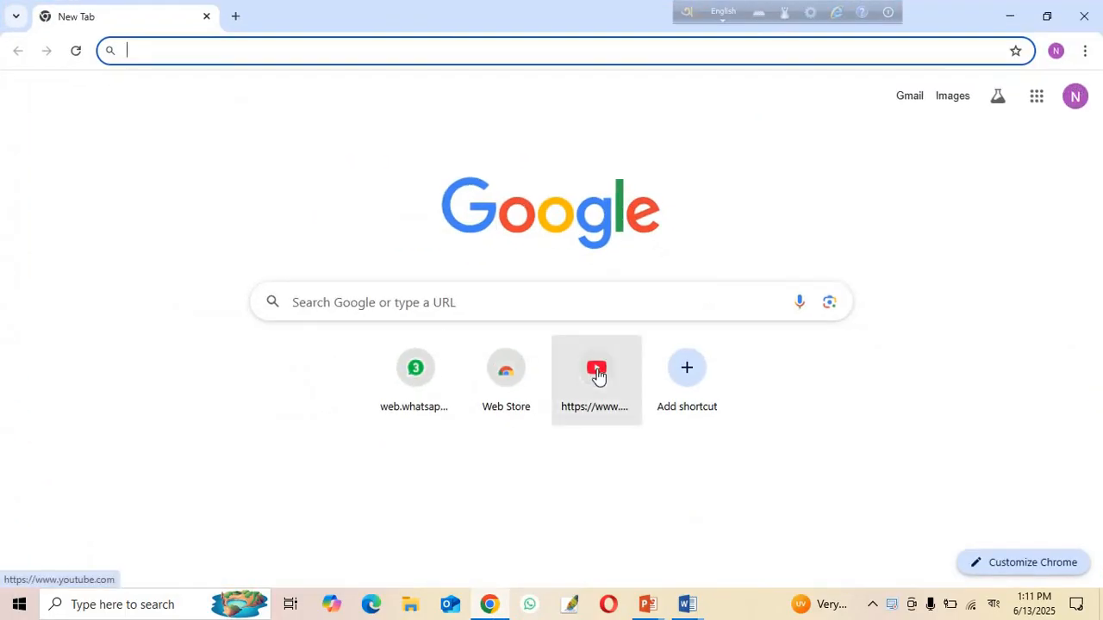
left_click(597, 377)
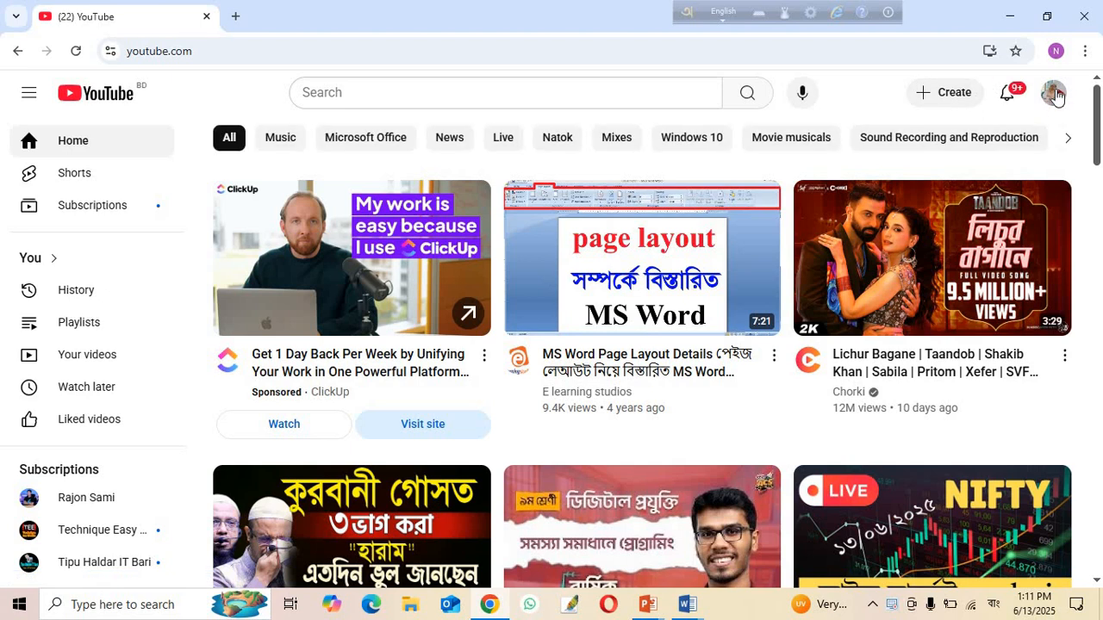
left_click(922, 96)
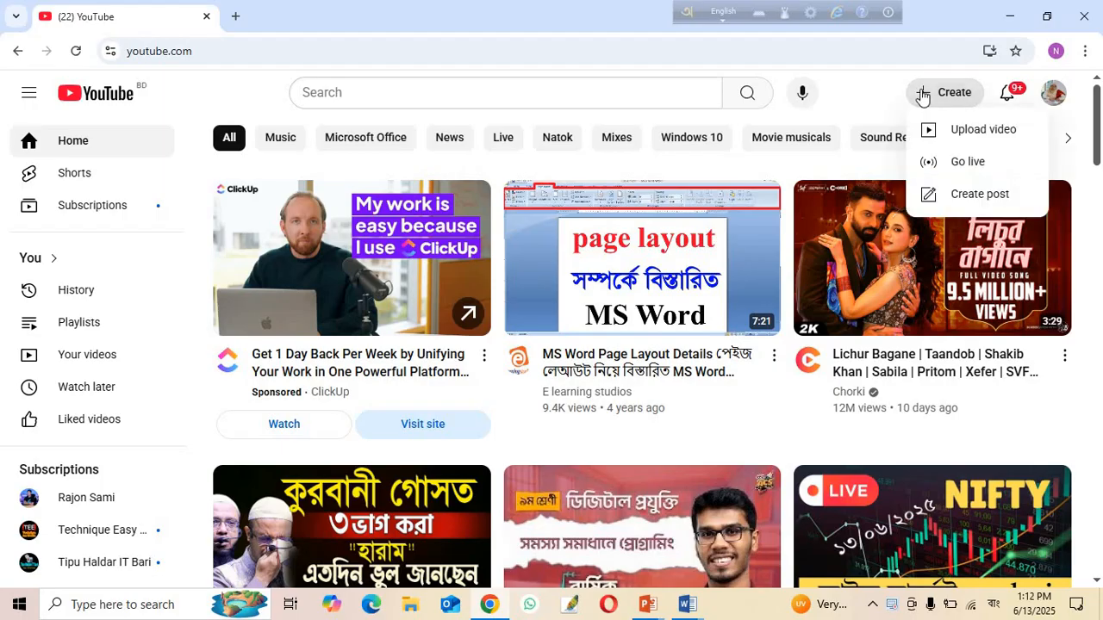
left_click(961, 129)
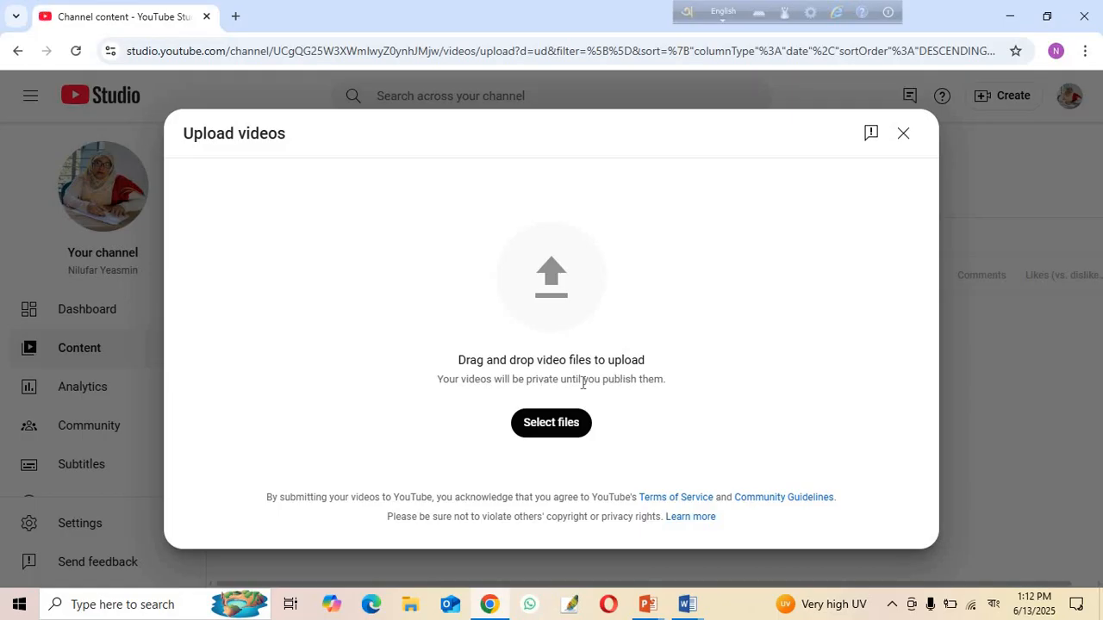
- Choose the video file "Folder" from the Desktop as the video to upload
left_click(548, 425)
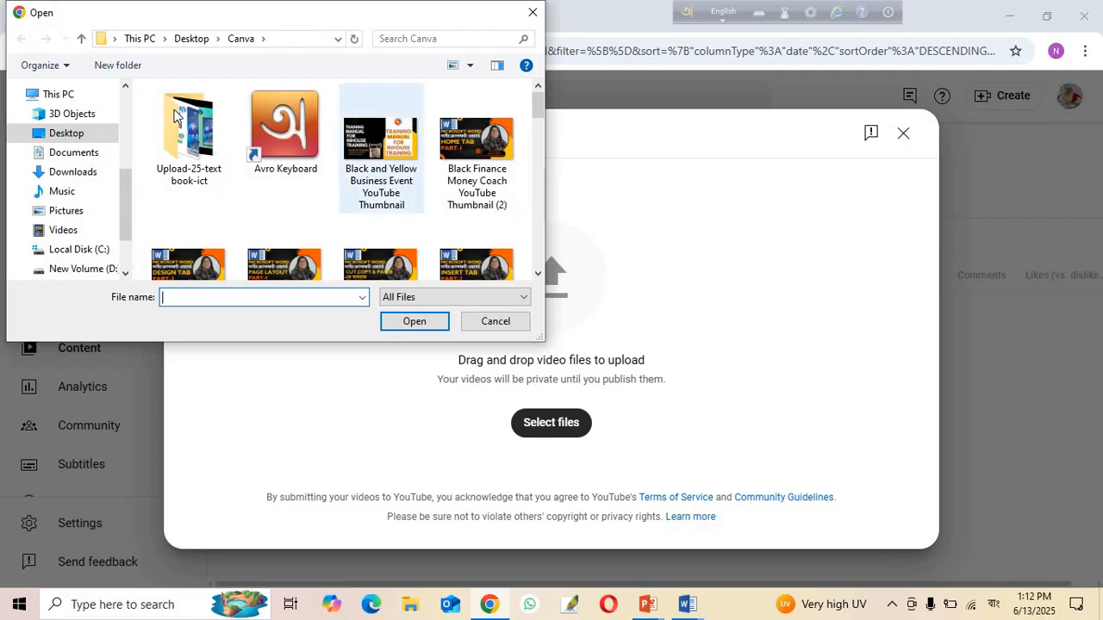
left_click(66, 134)
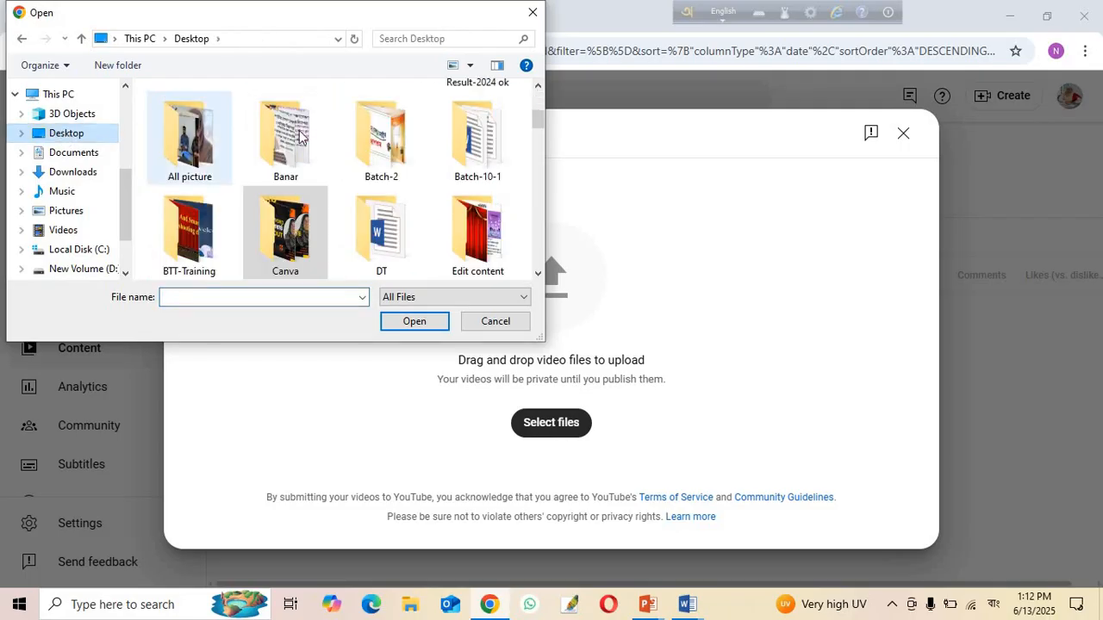
scroll(329, 173, "down", 5)
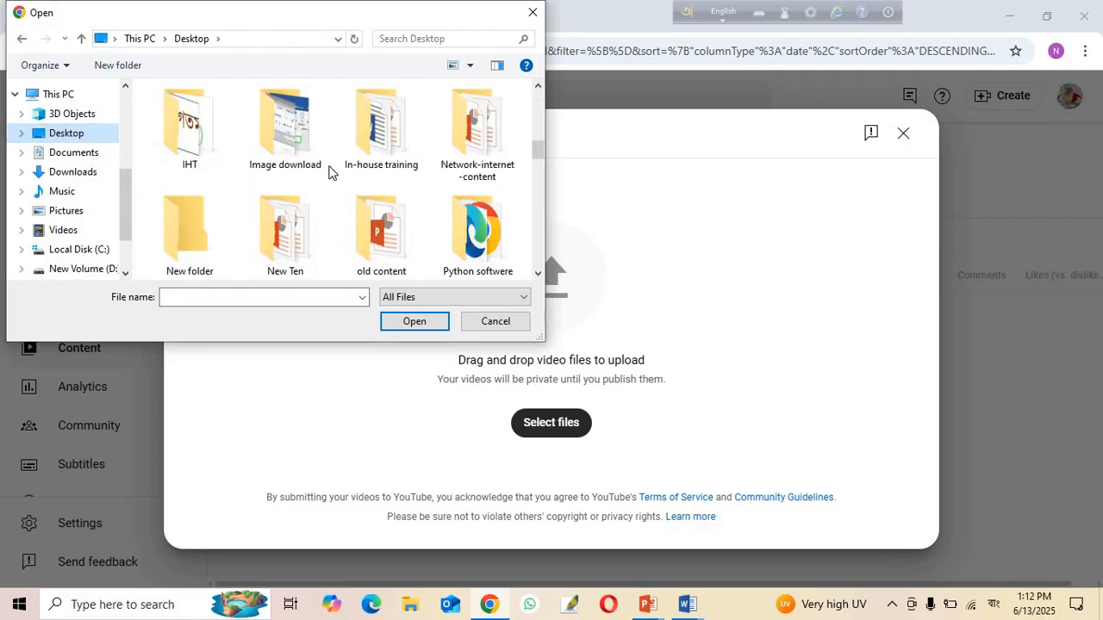
scroll(329, 172, "down", 6)
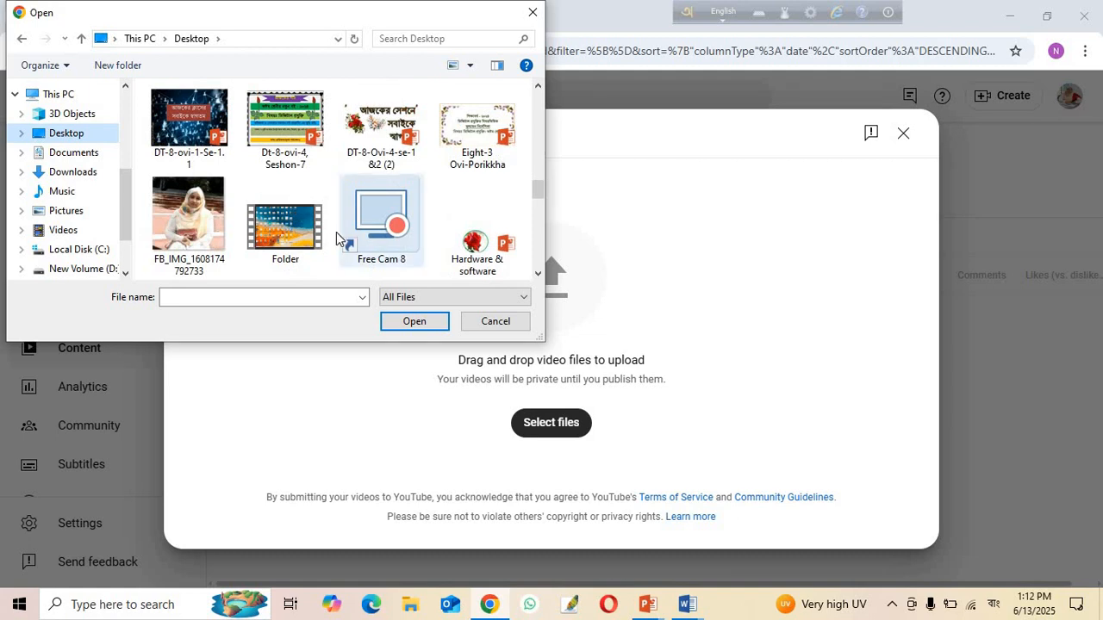
left_click(285, 228)
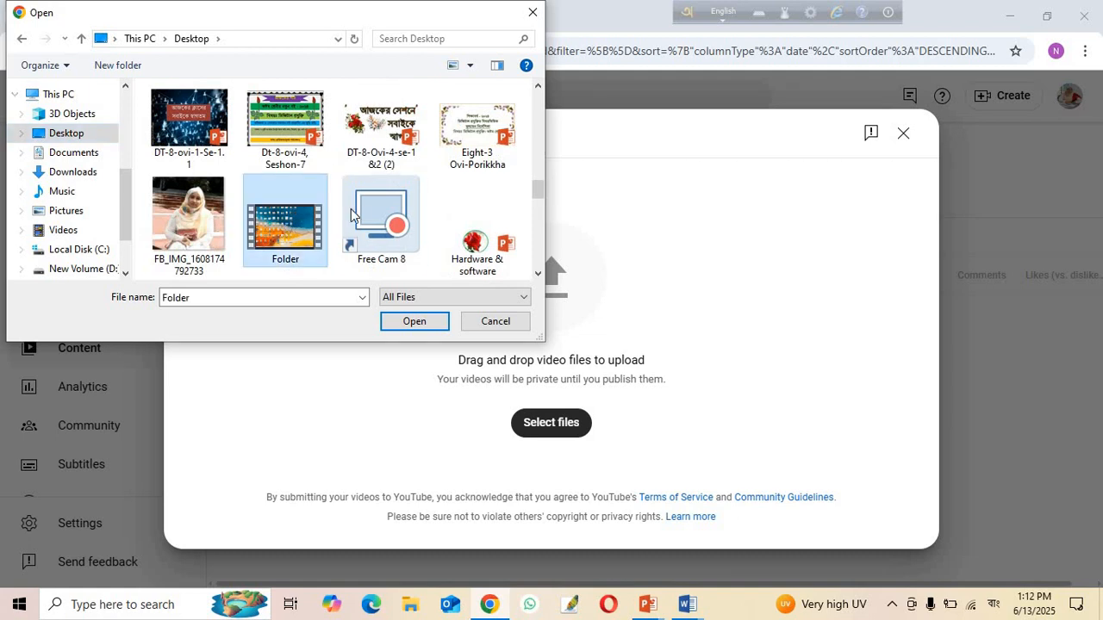
left_click(413, 321)
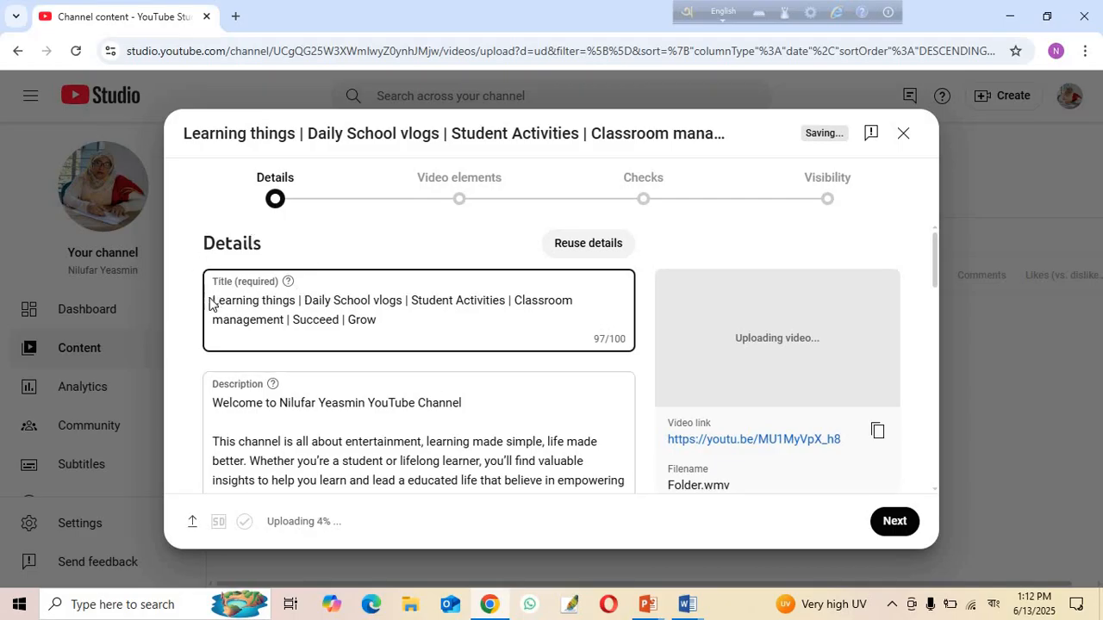
- Switch the input language to English (United States) and replace the whole default video title with "Create a New Folder"
left_click_drag(213, 300, 433, 352)
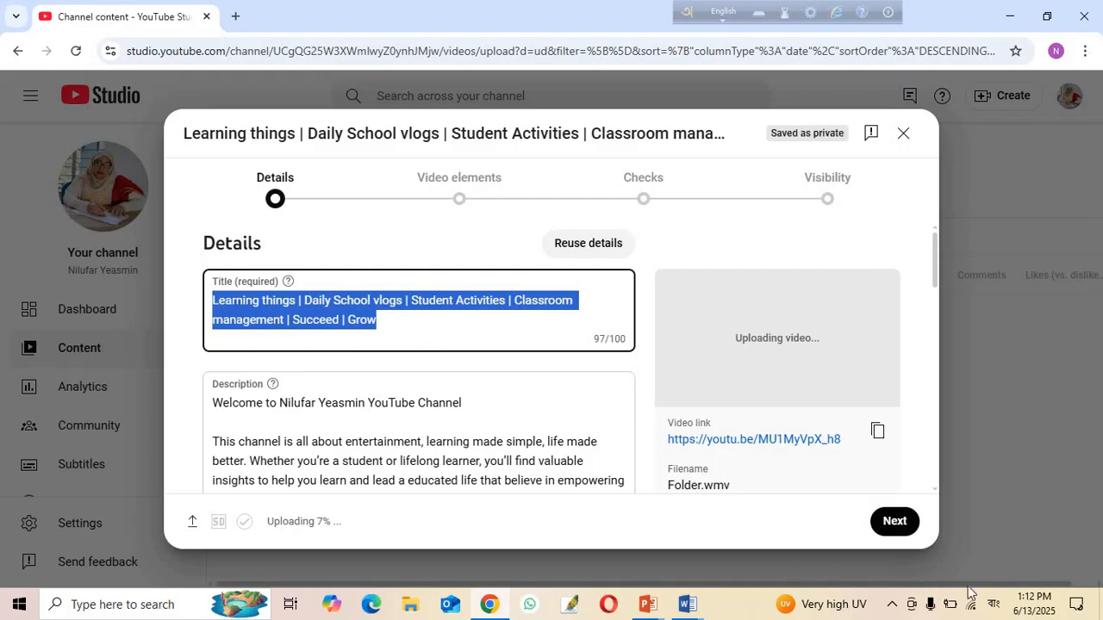
left_click(994, 604)
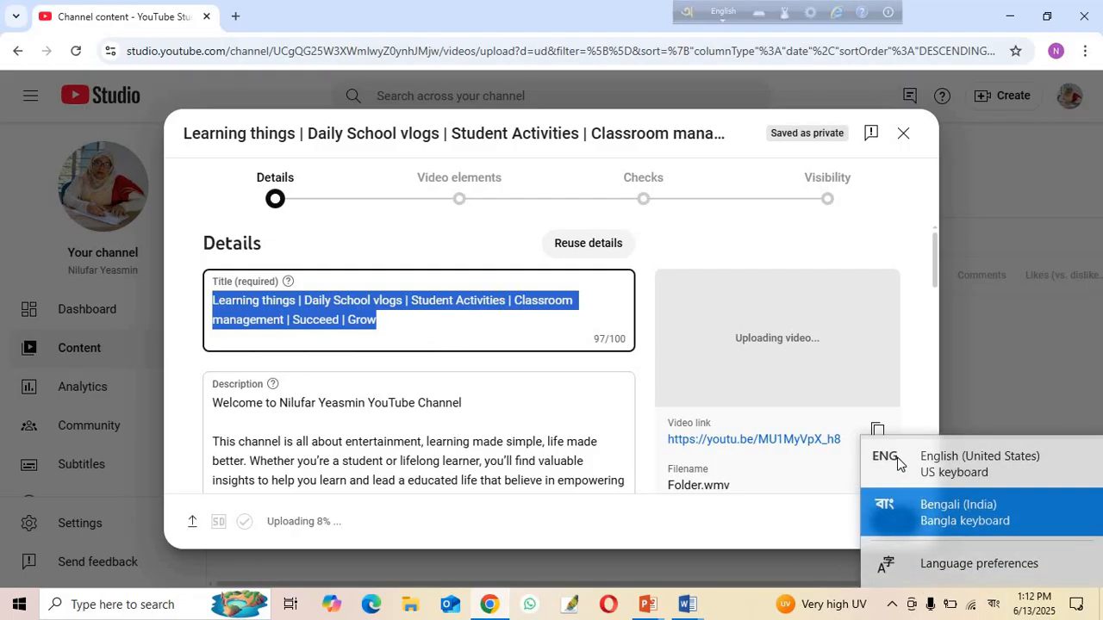
left_click(898, 464)
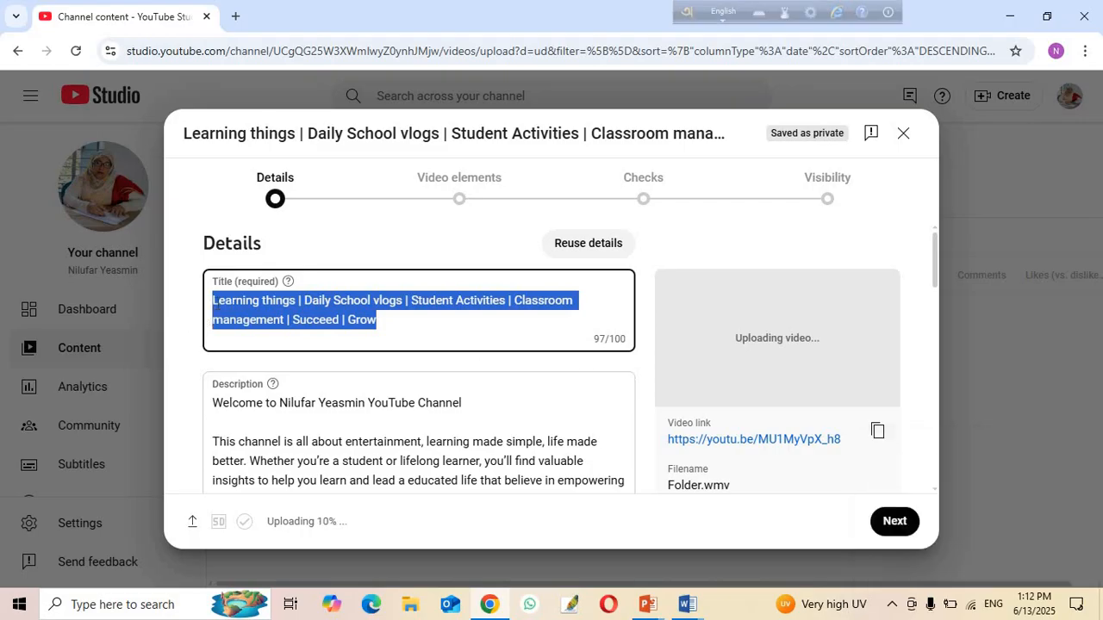
type("Create")
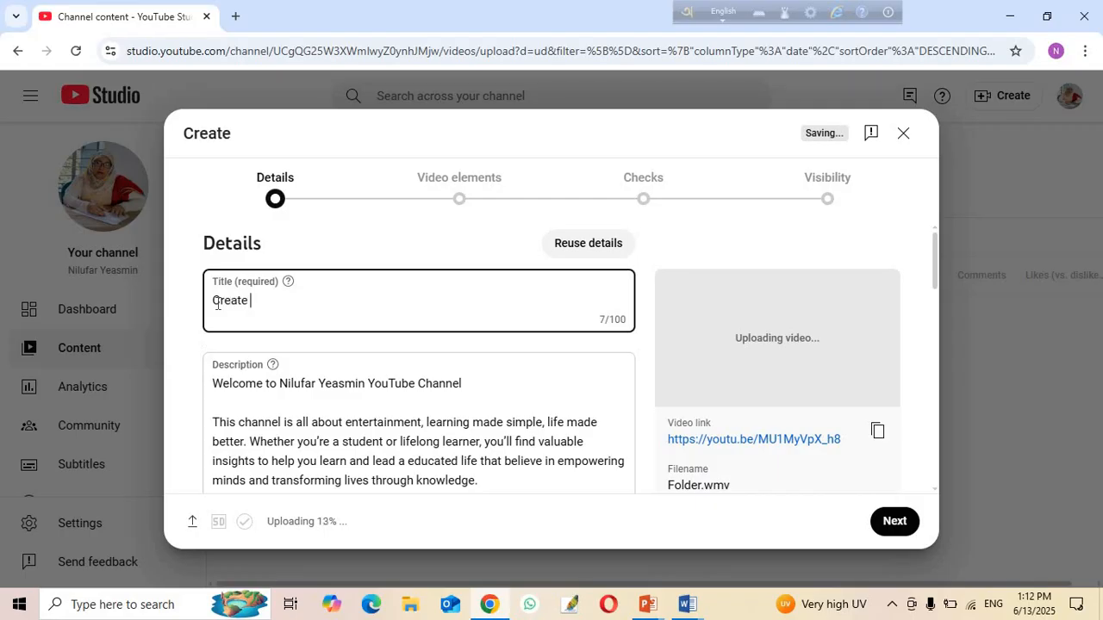
type(" a New")
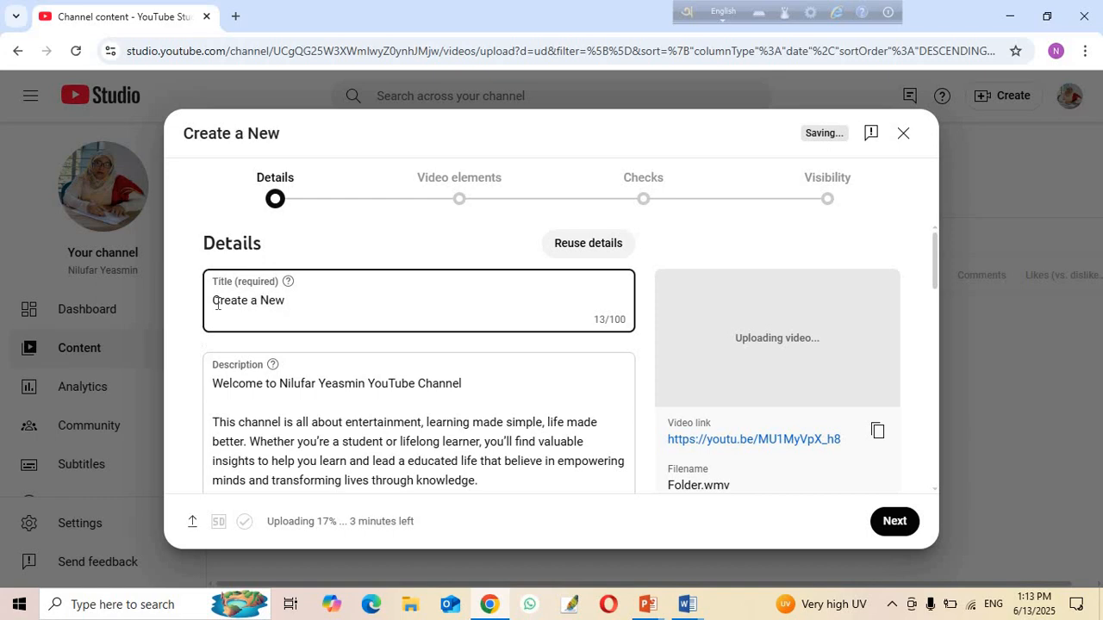
type(" Folder")
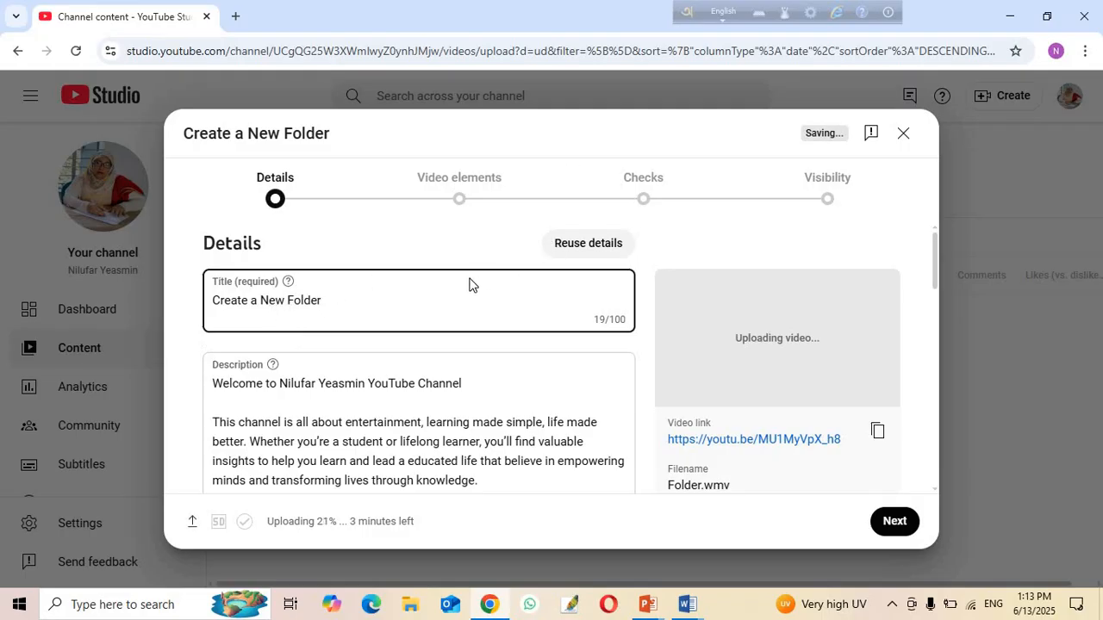
- Switch to Bangla input and append "। কিভাবে একটি নতুন ফোল্ডার তৈরি করতে হয় ।" to the video title
left_click(726, 15)
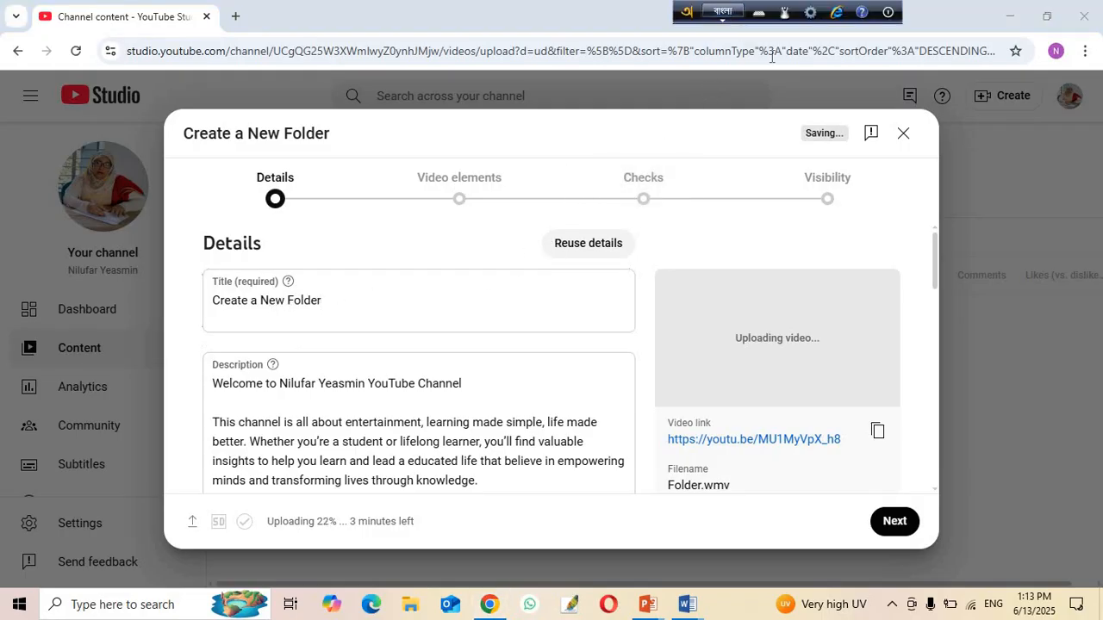
left_click(1001, 610)
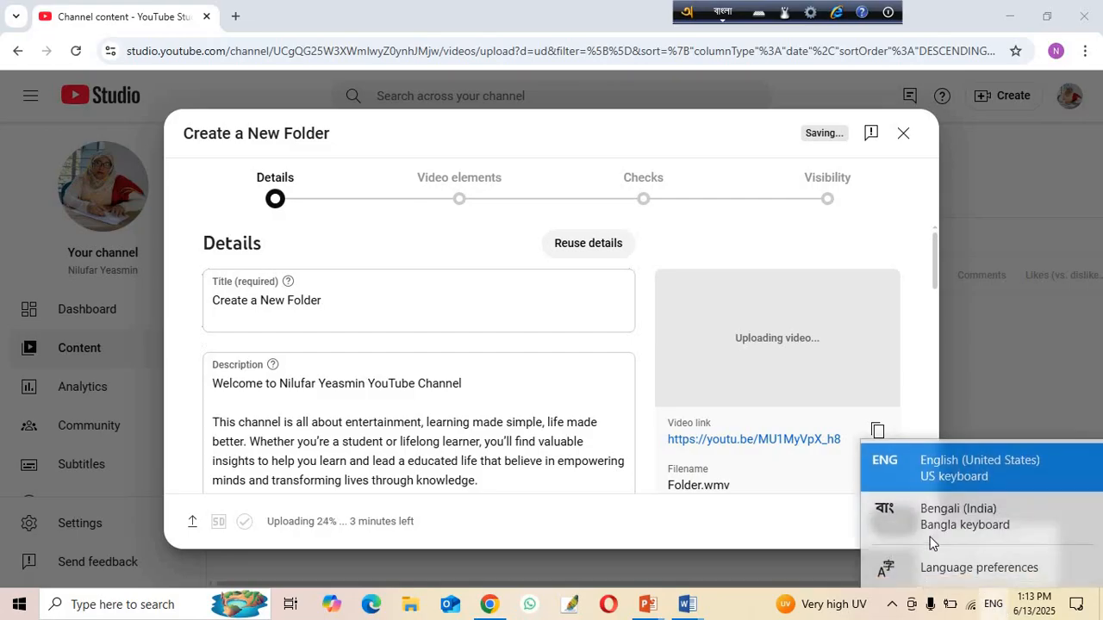
left_click(924, 519)
left_click(332, 294)
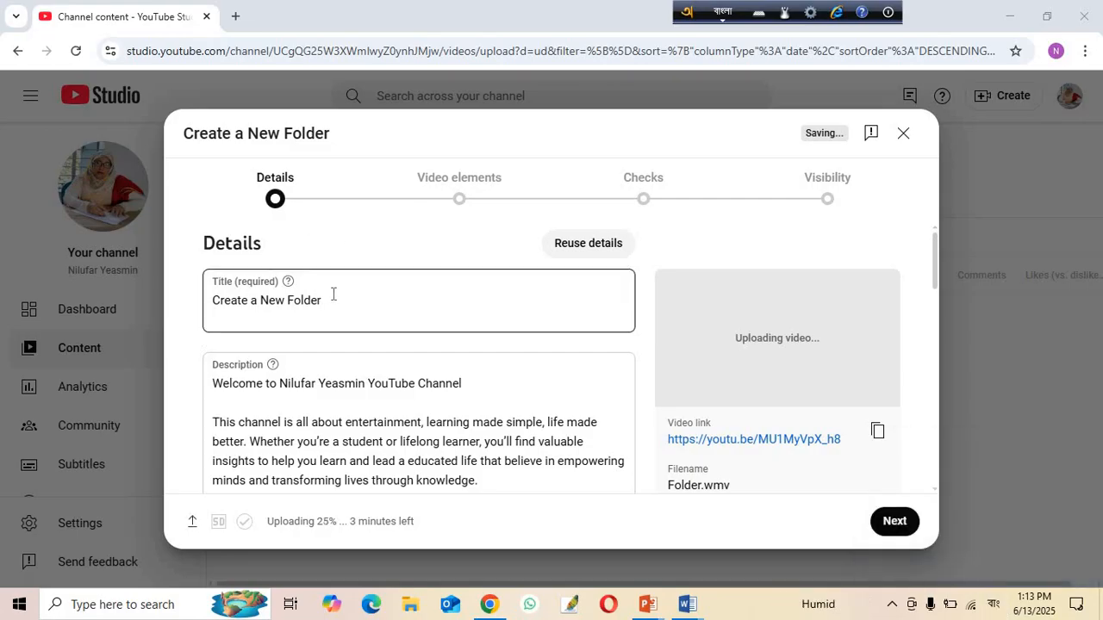
type("।")
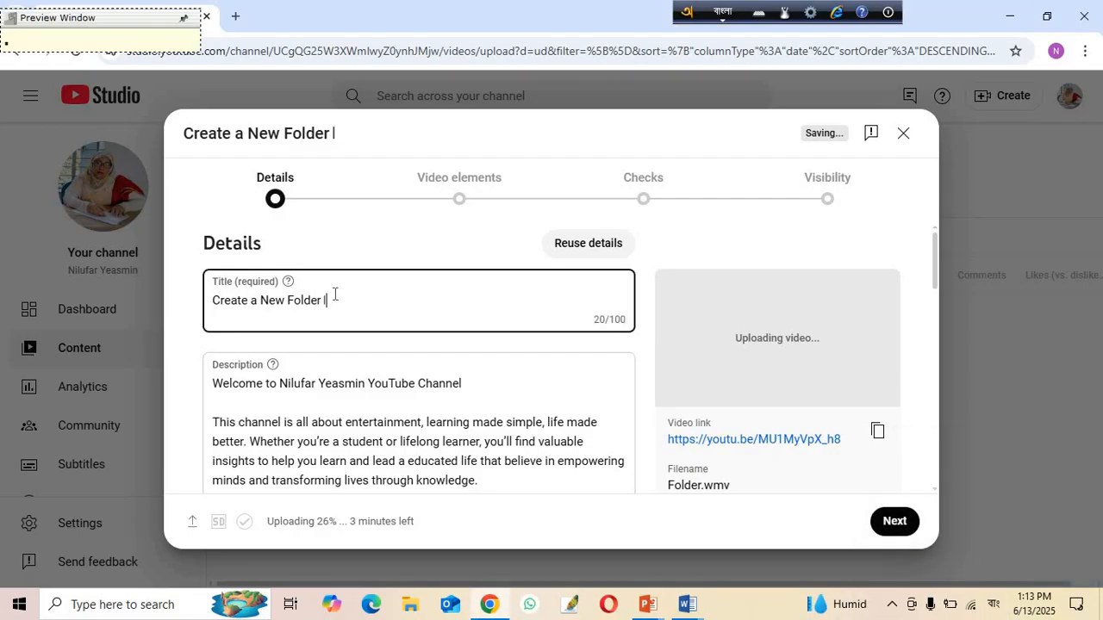
type("ki")
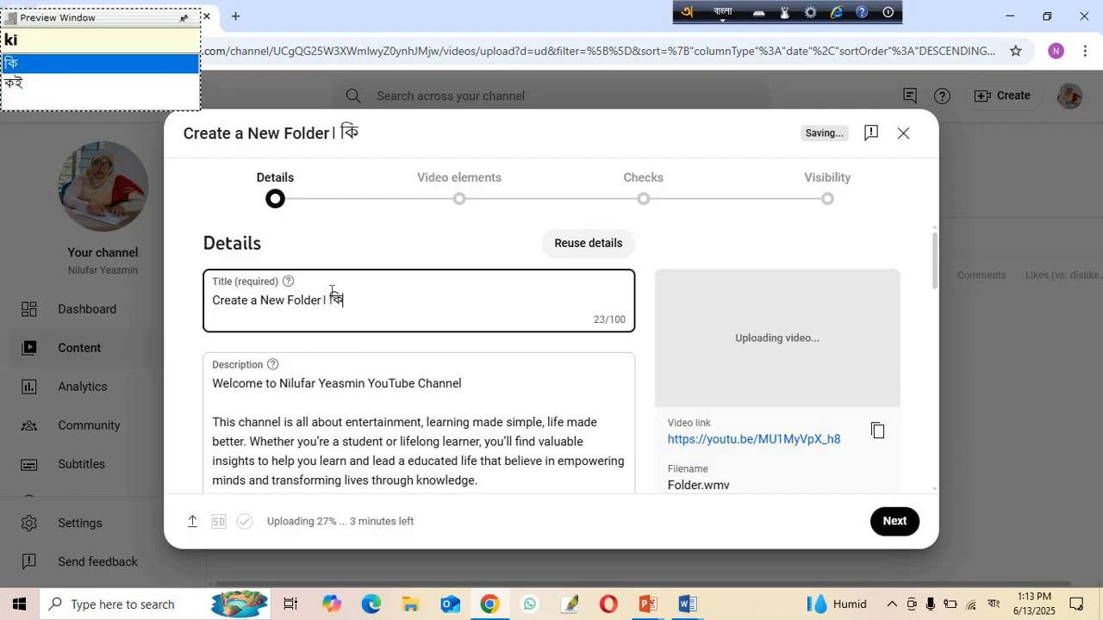
type("vabe ")
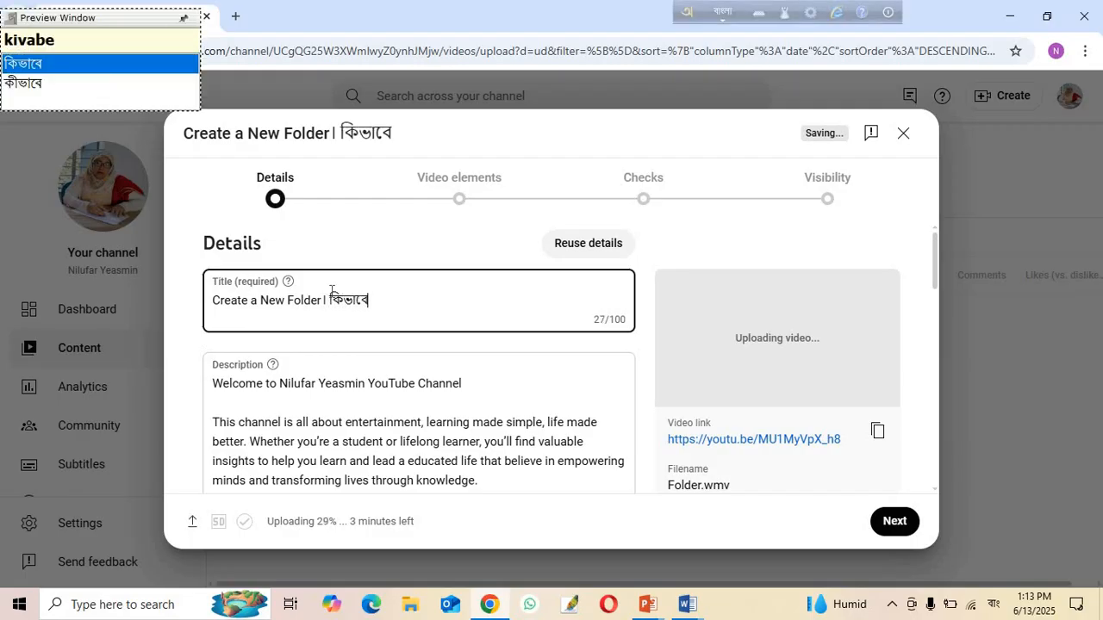
type("eko")
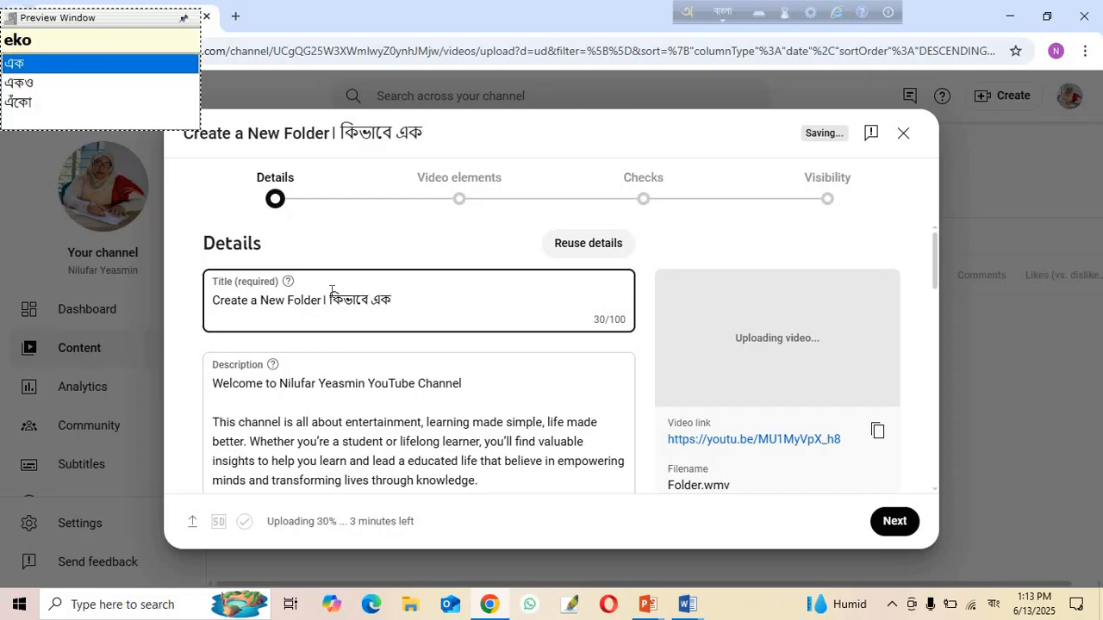
type("Ti no")
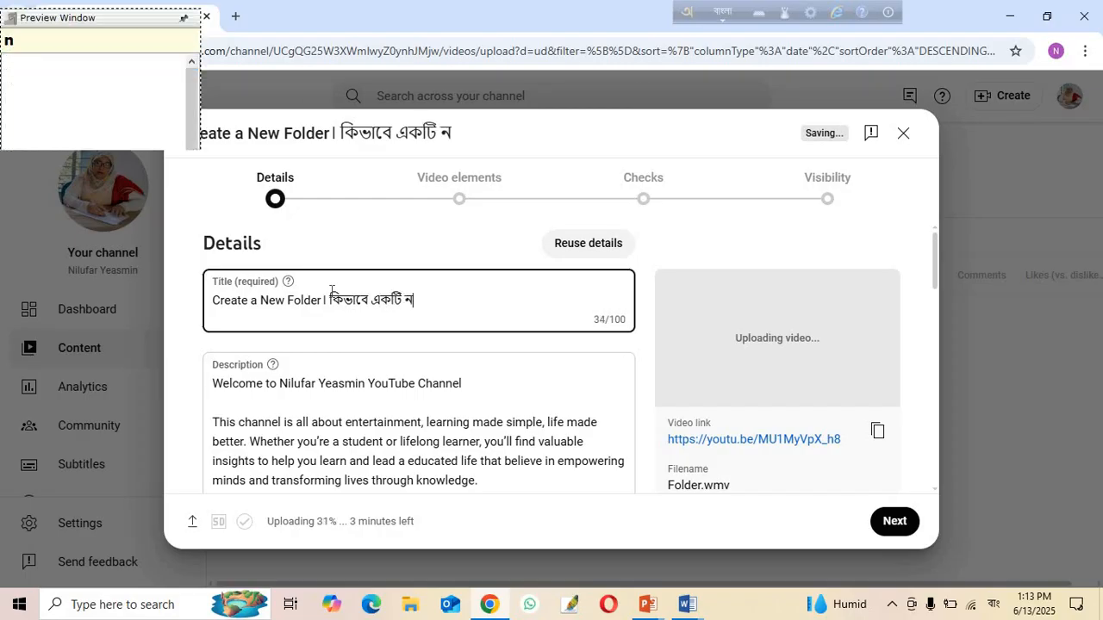
type("tun f")
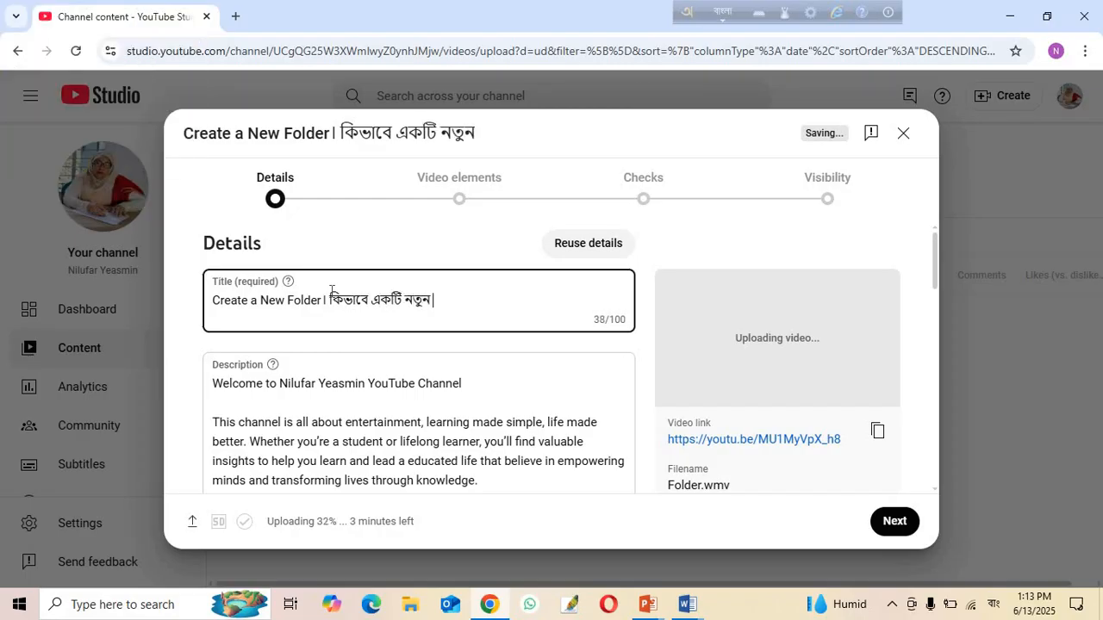
type("OlDa")
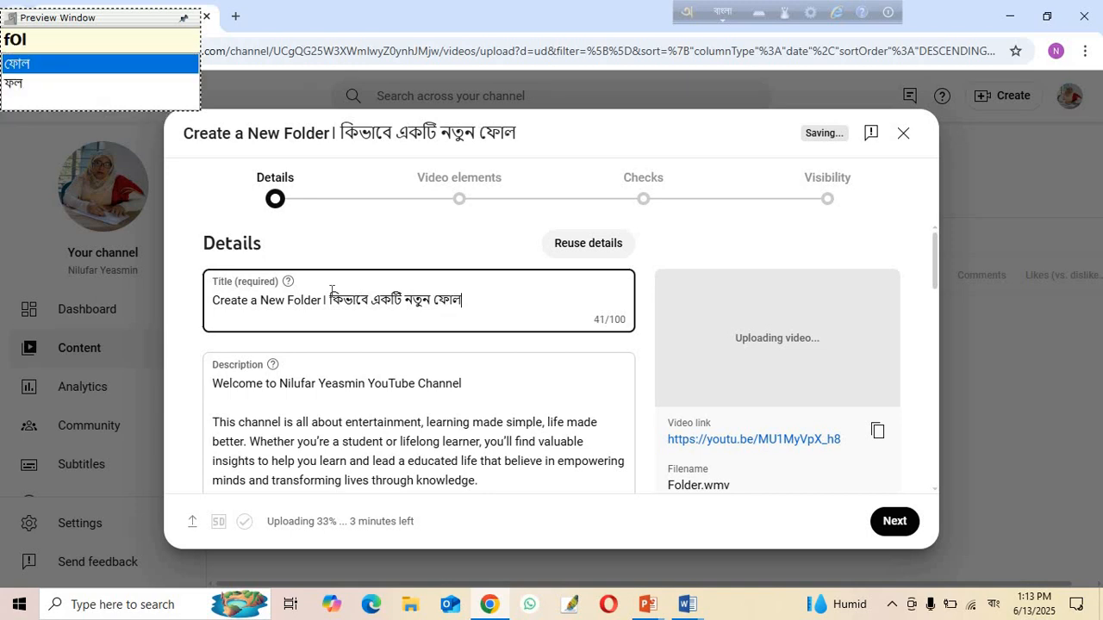
type("r tO")
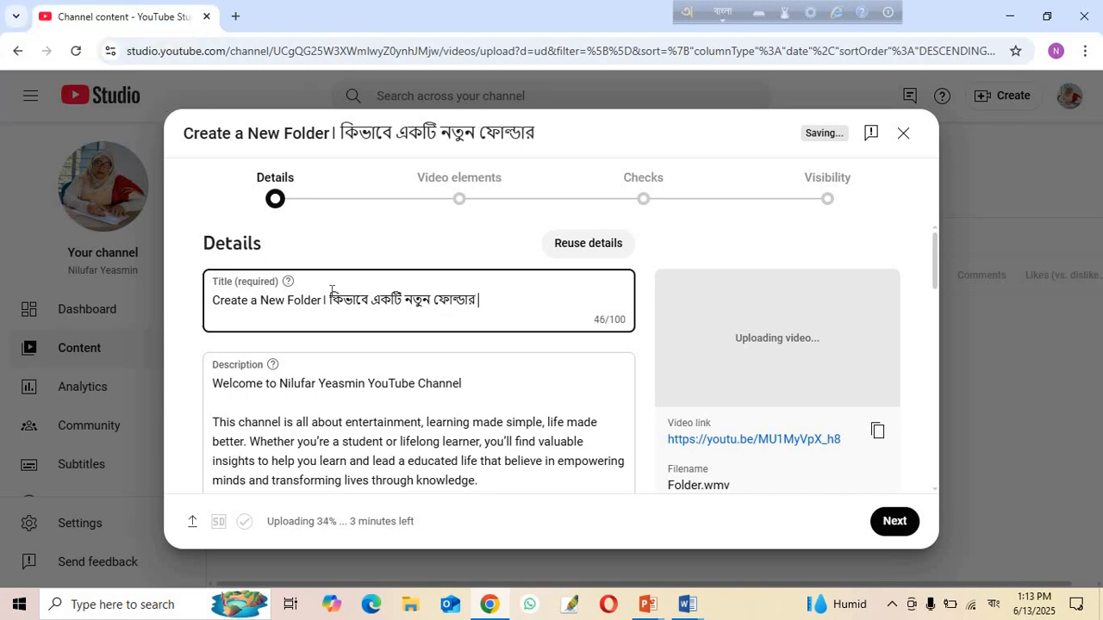
type("Iri k")
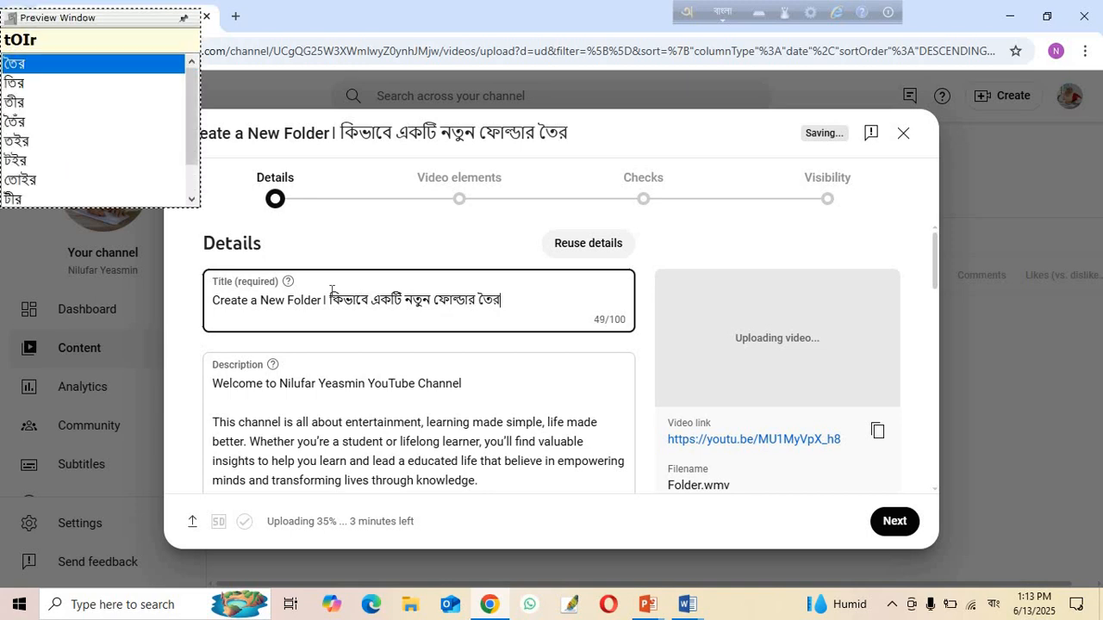
type("orote h")
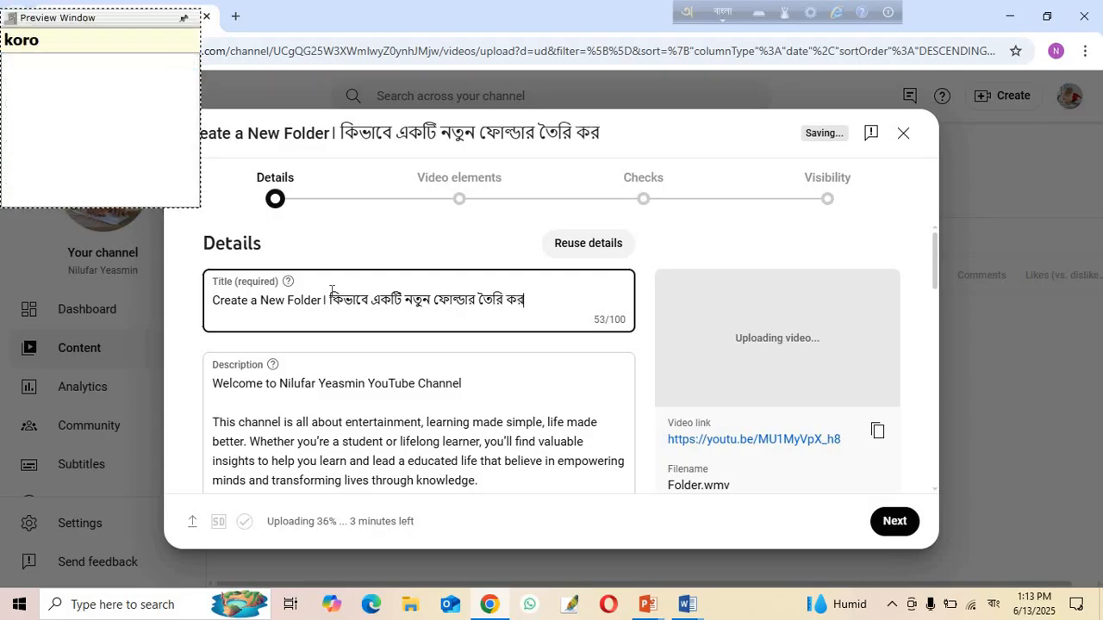
type("oy")
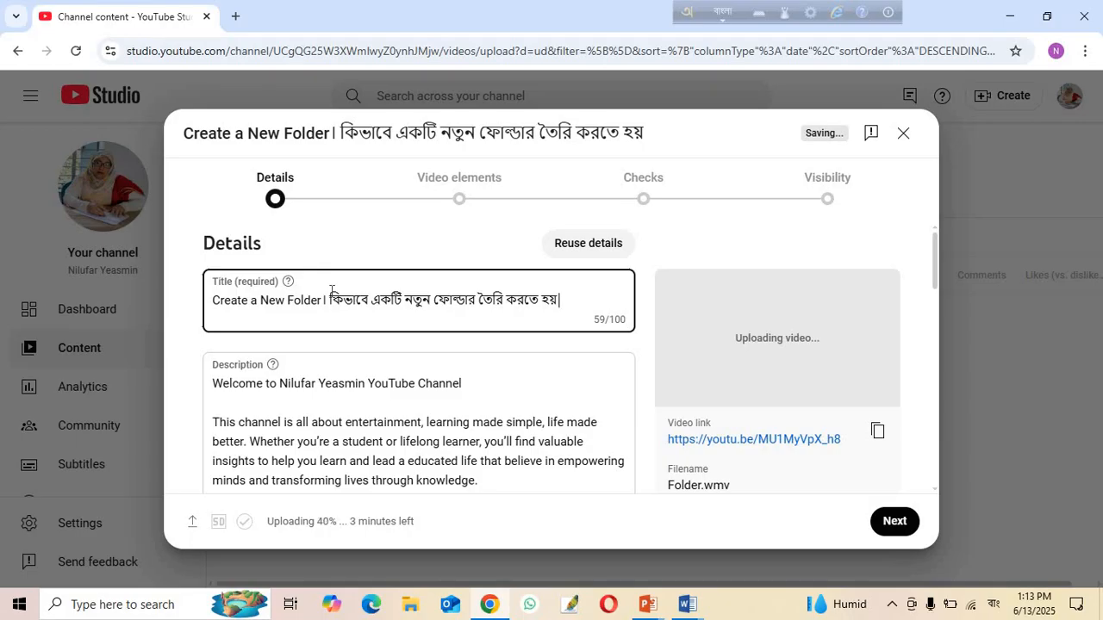
type(" .")
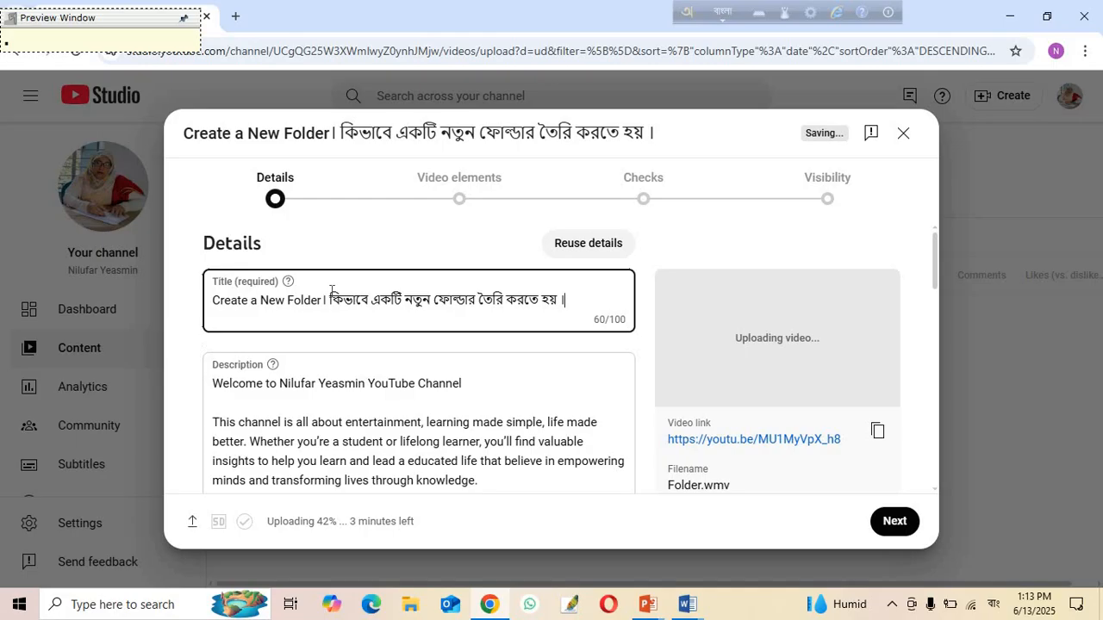
- Append "শ্রেনীঃ সপ্তম। বিষয়ঃ" in Bangla to the end of the video title
type(" shre")
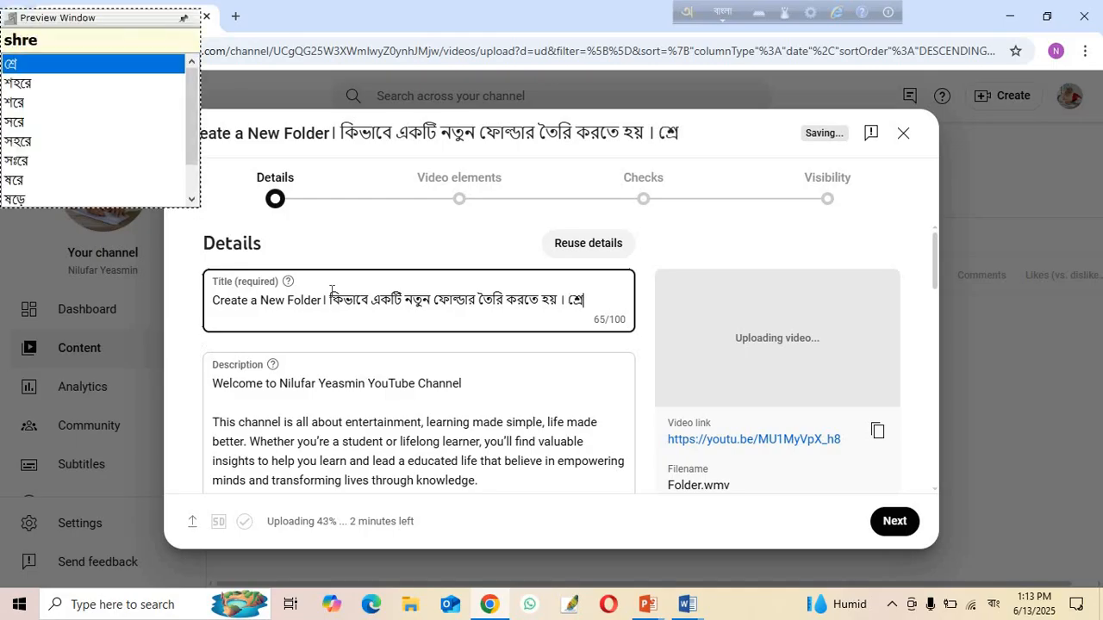
type("ni ")
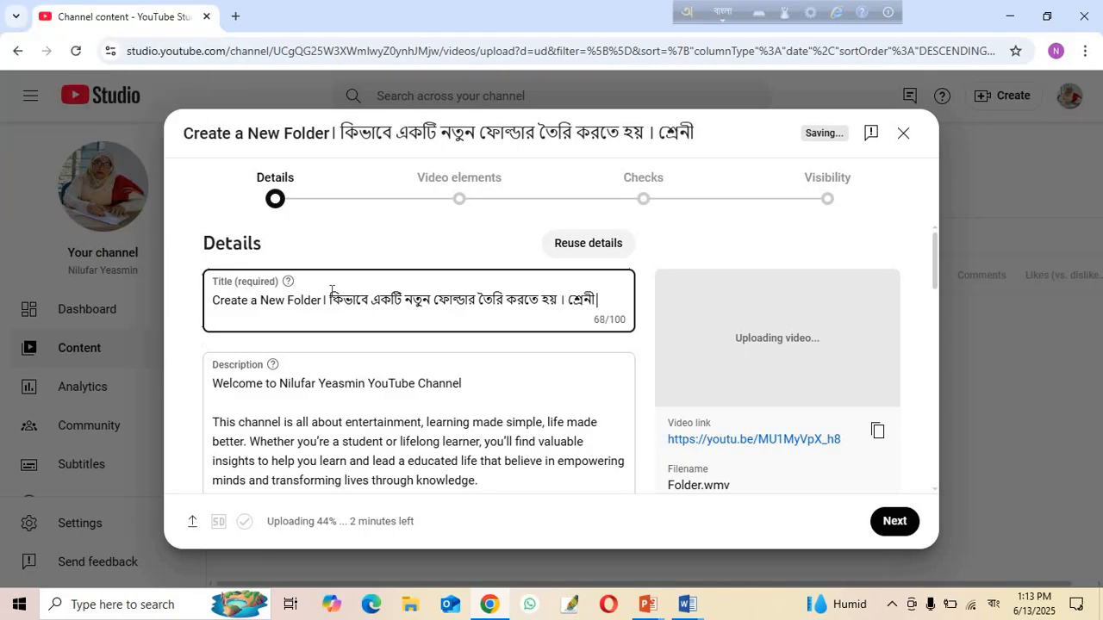
type(":")
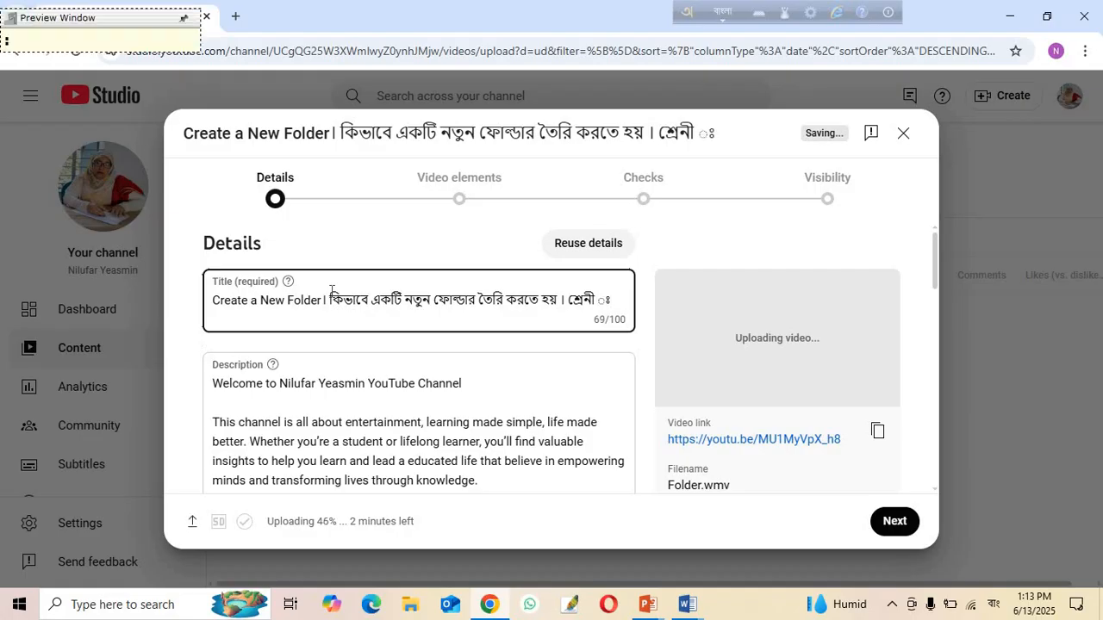
key("BackSpace")
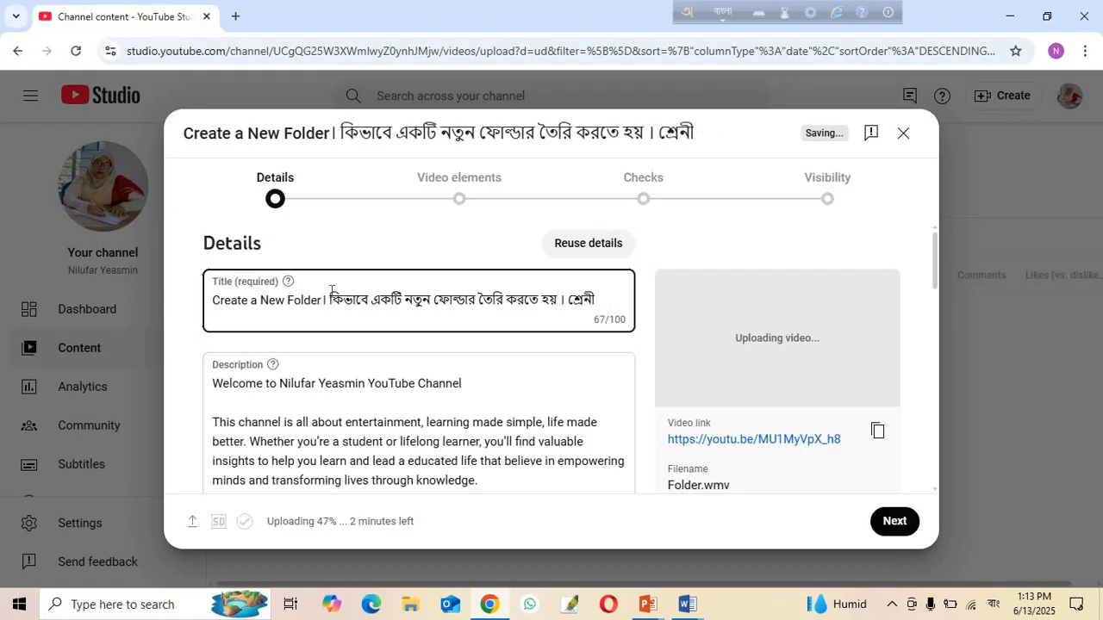
type(": s")
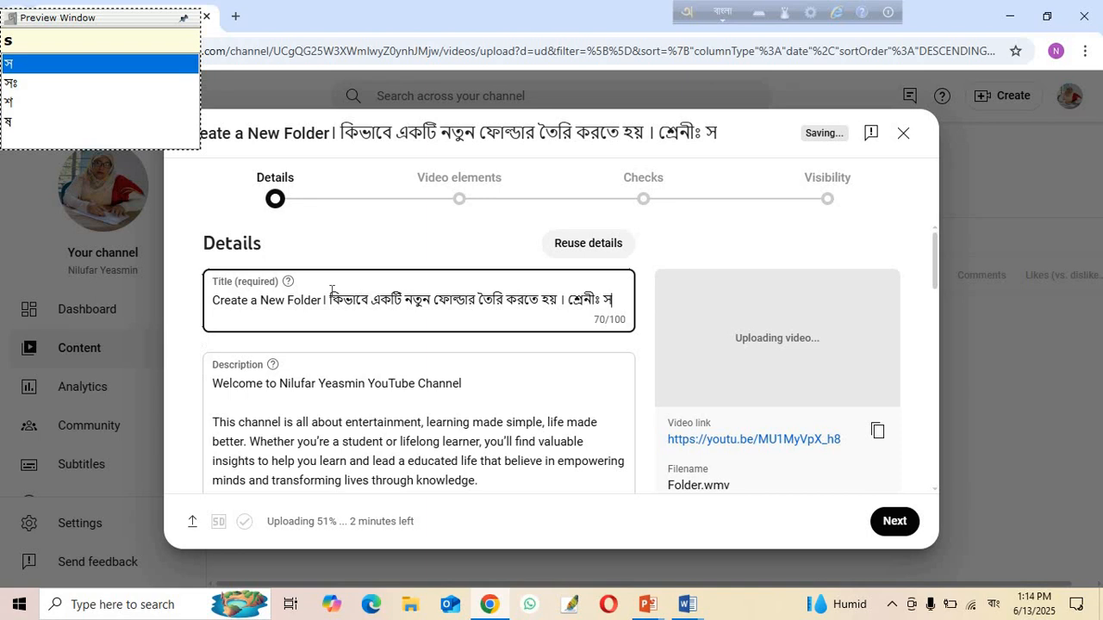
type("optom")
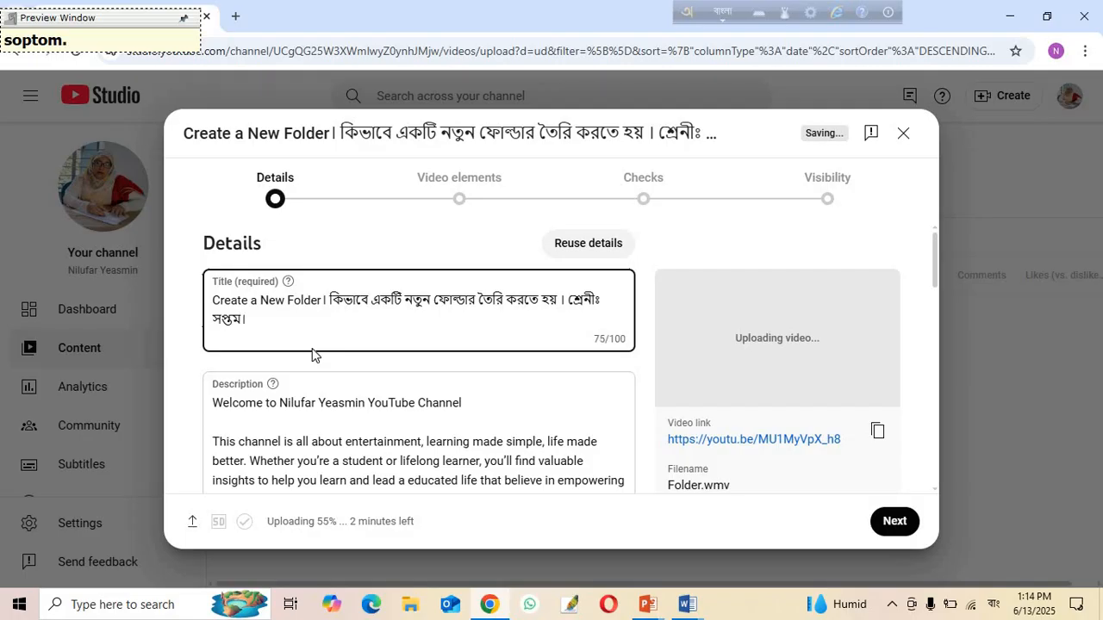
type(". bi")
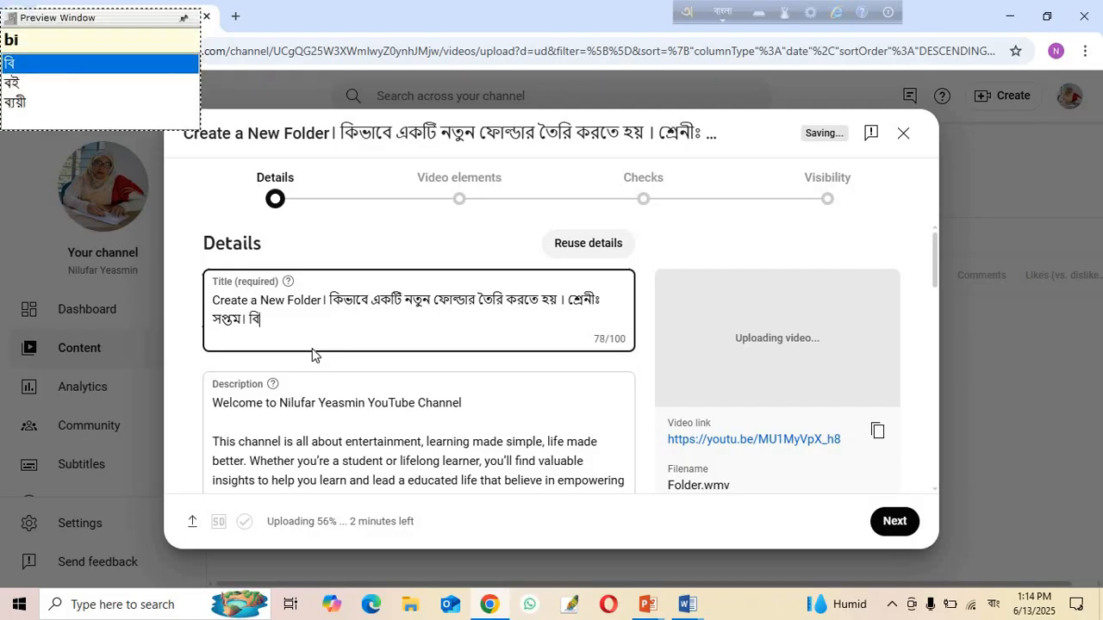
type("Shoy:")
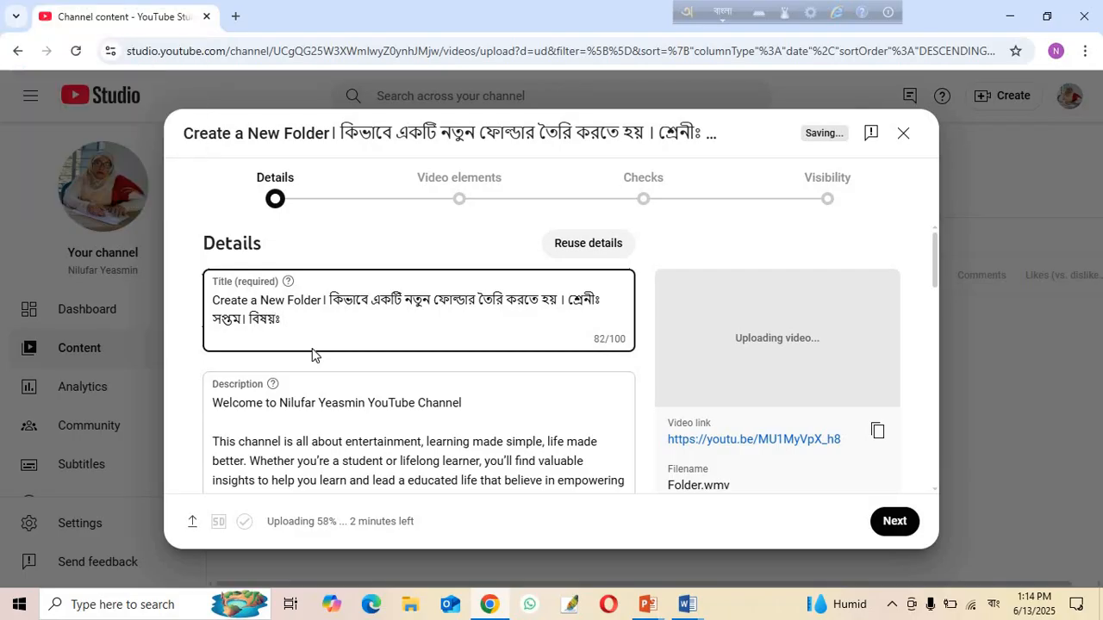
type(" tothZ o z")
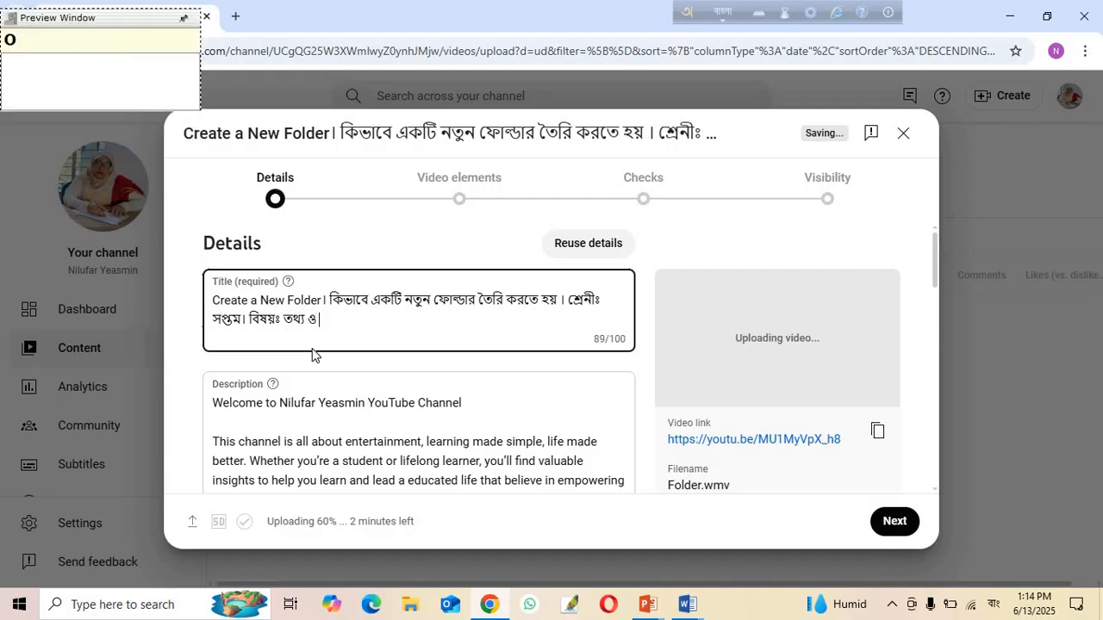
type("OgazO")
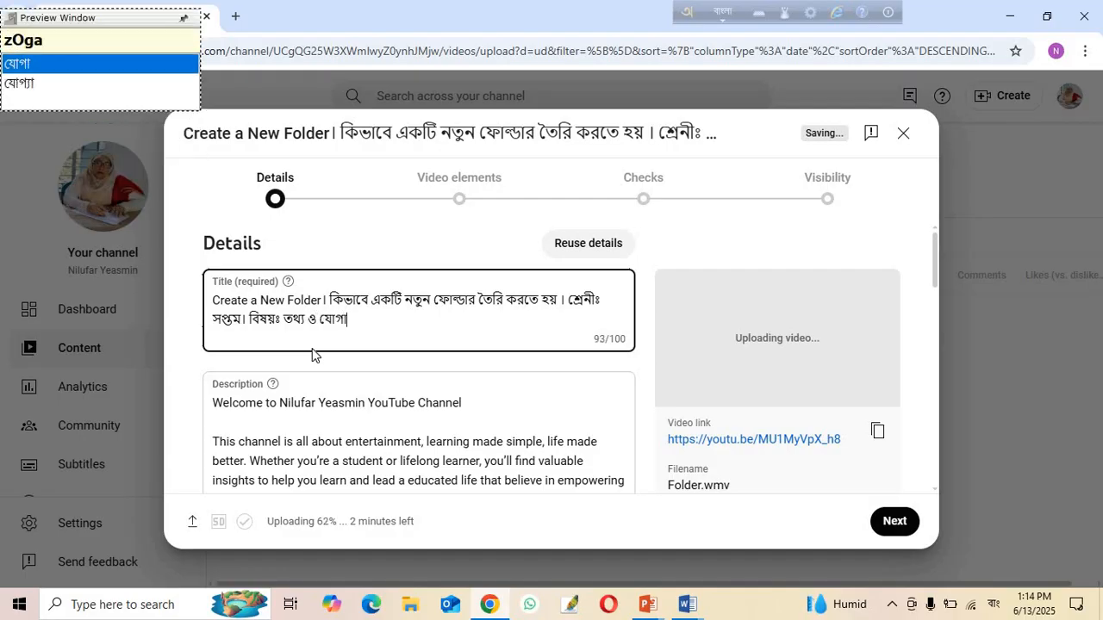
type("g pro")
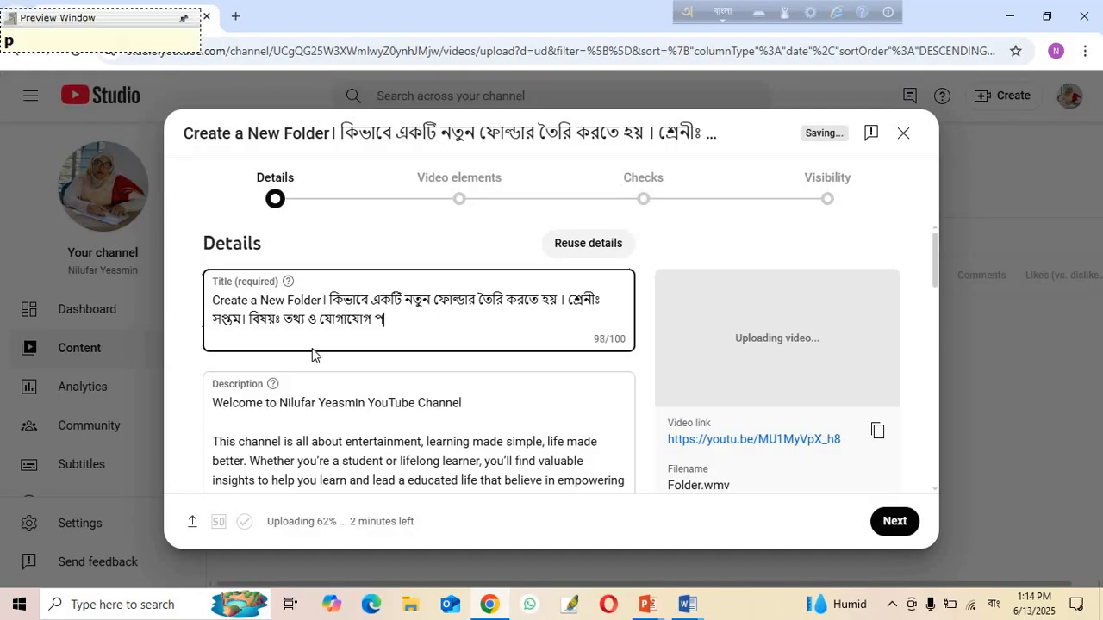
type("zukti")
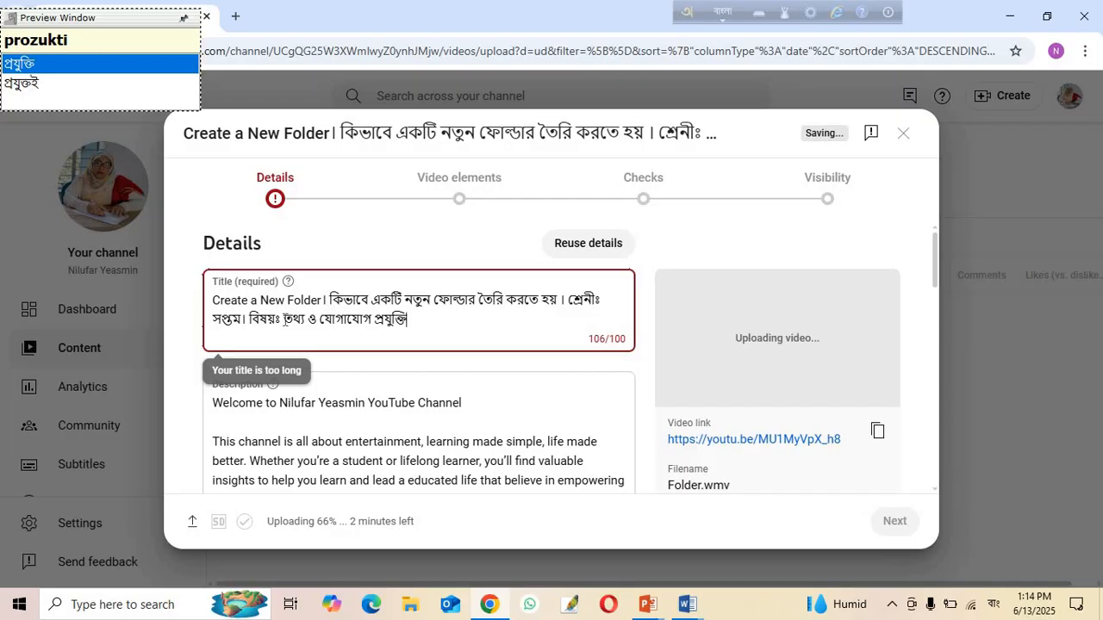
left_click_drag(284, 319, 427, 320)
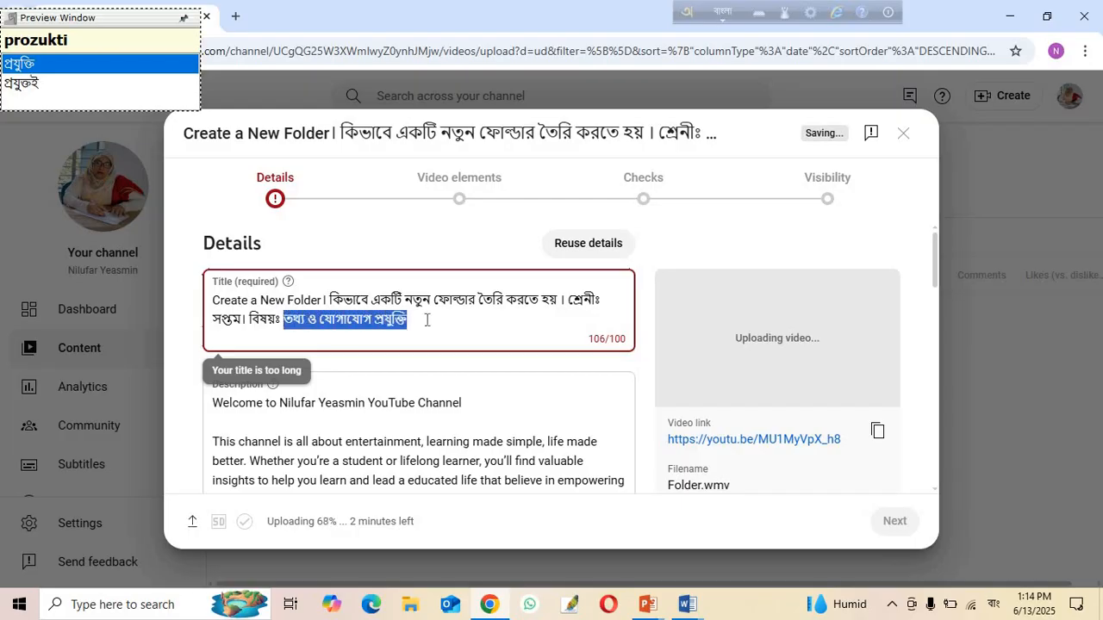
key("BackSpace")
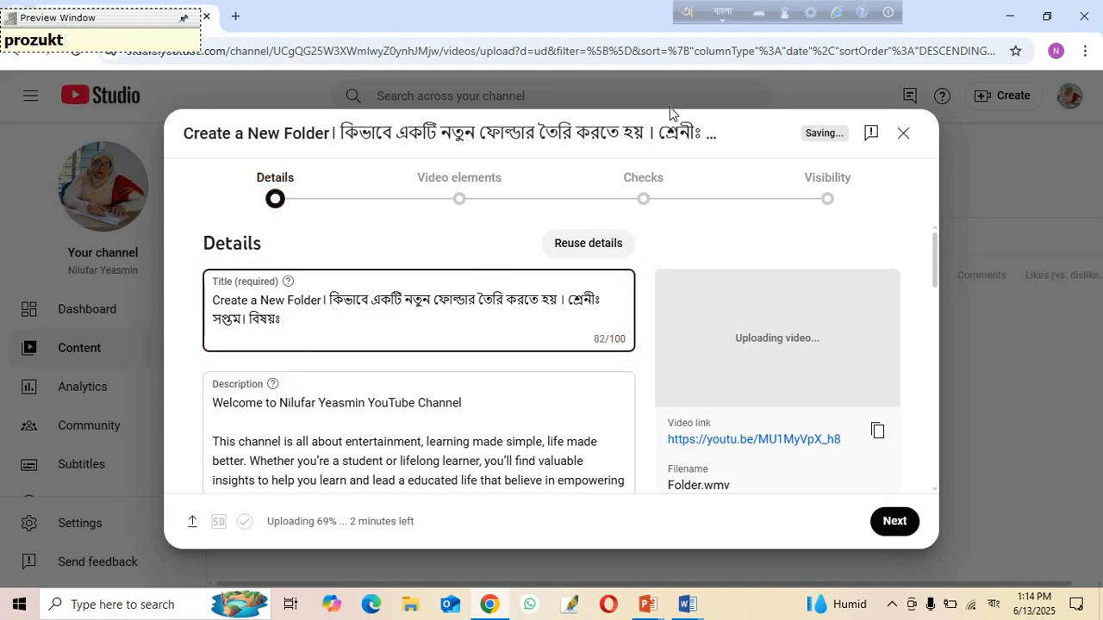
- Switch both keyboard inputs back to English (United States) and add "ICT" at the end of the video title
left_click(726, 14)
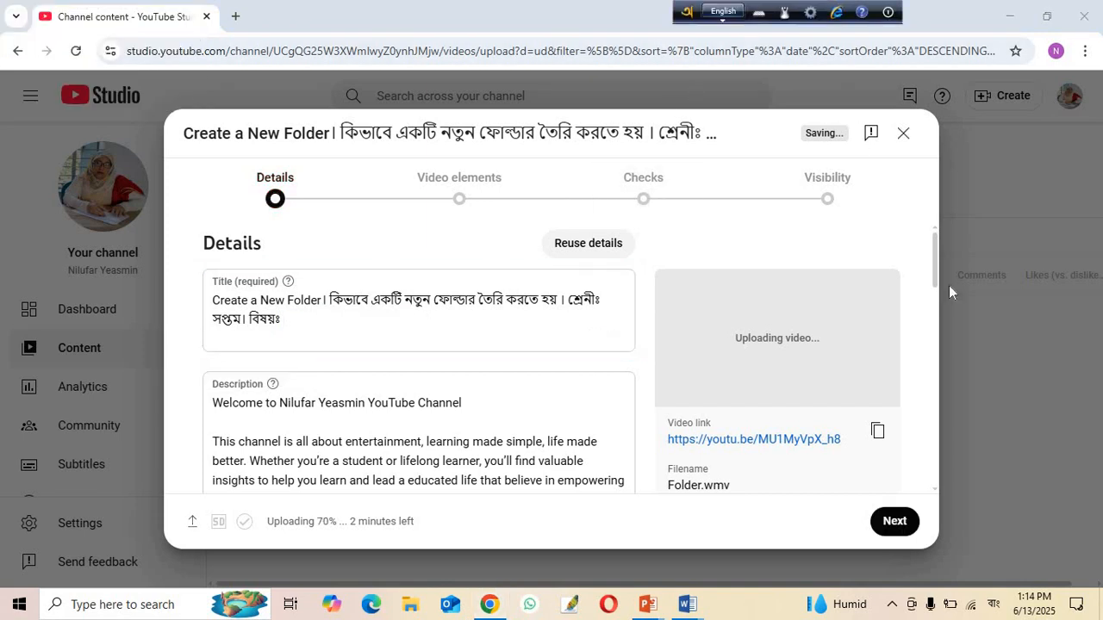
left_click(993, 605)
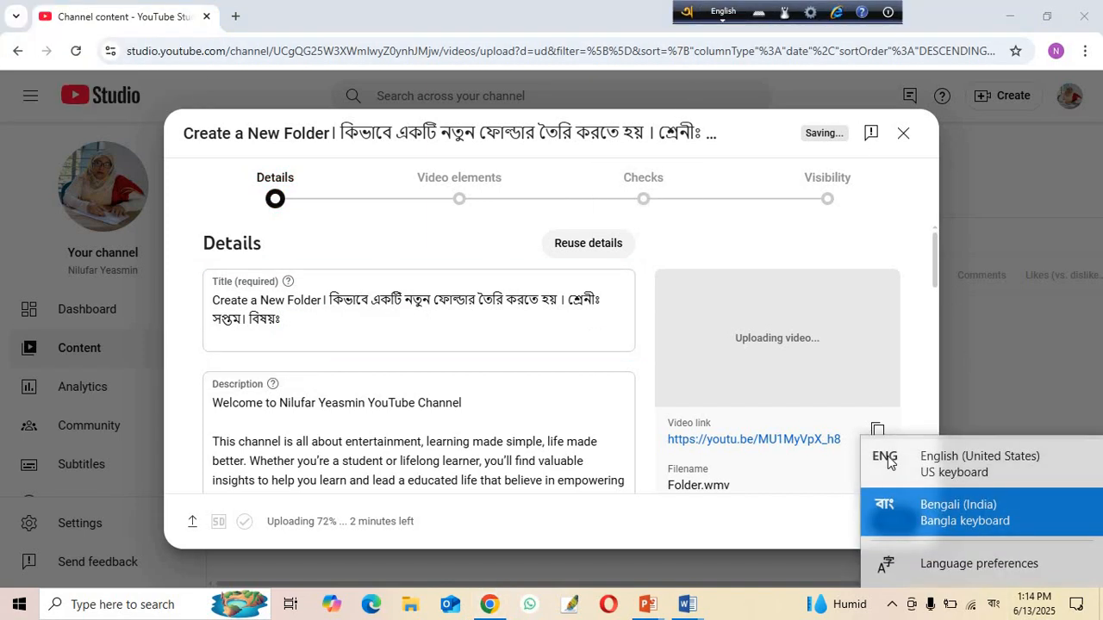
left_click(875, 459)
left_click(297, 320)
left_click(296, 320)
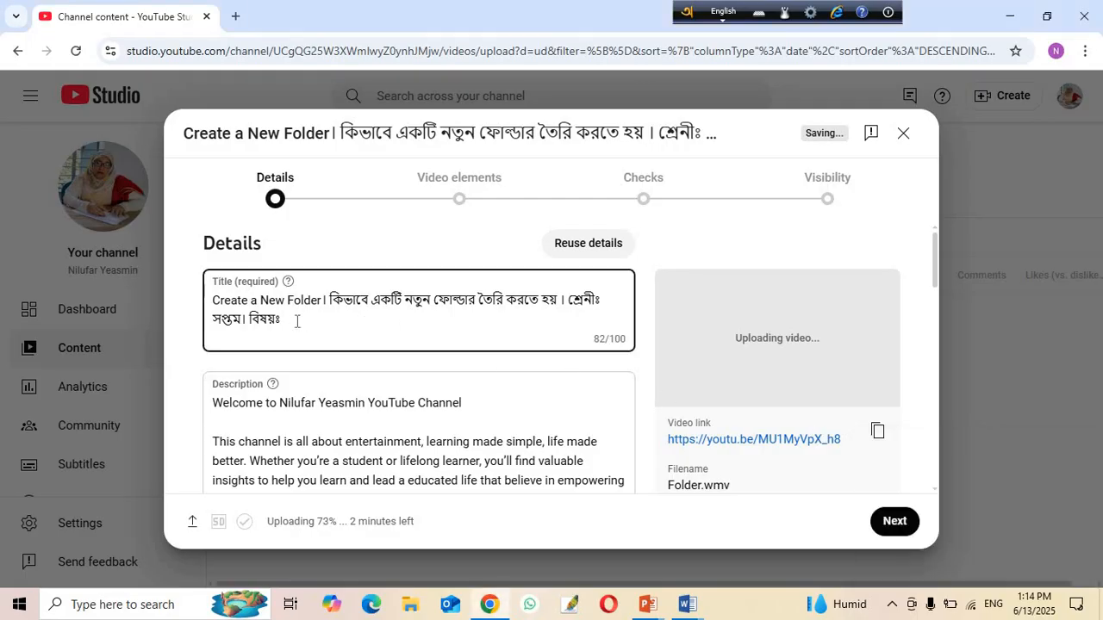
type("ICT")
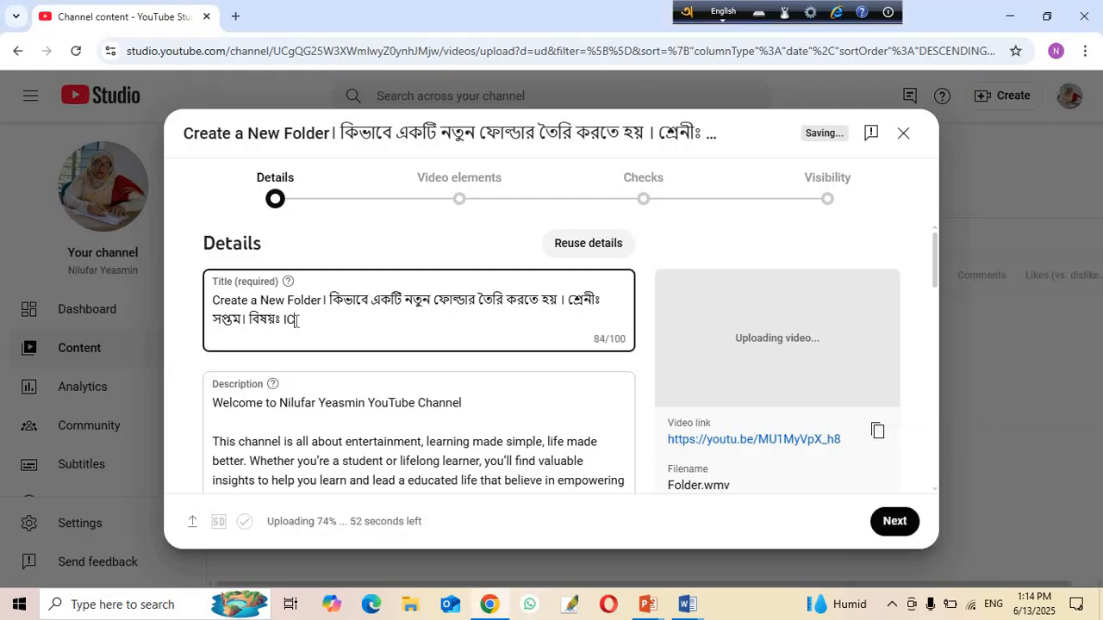
- Copy the complete video title and paste it on a new line at the start of the description
left_click(213, 301)
left_click_drag(213, 301, 425, 324)
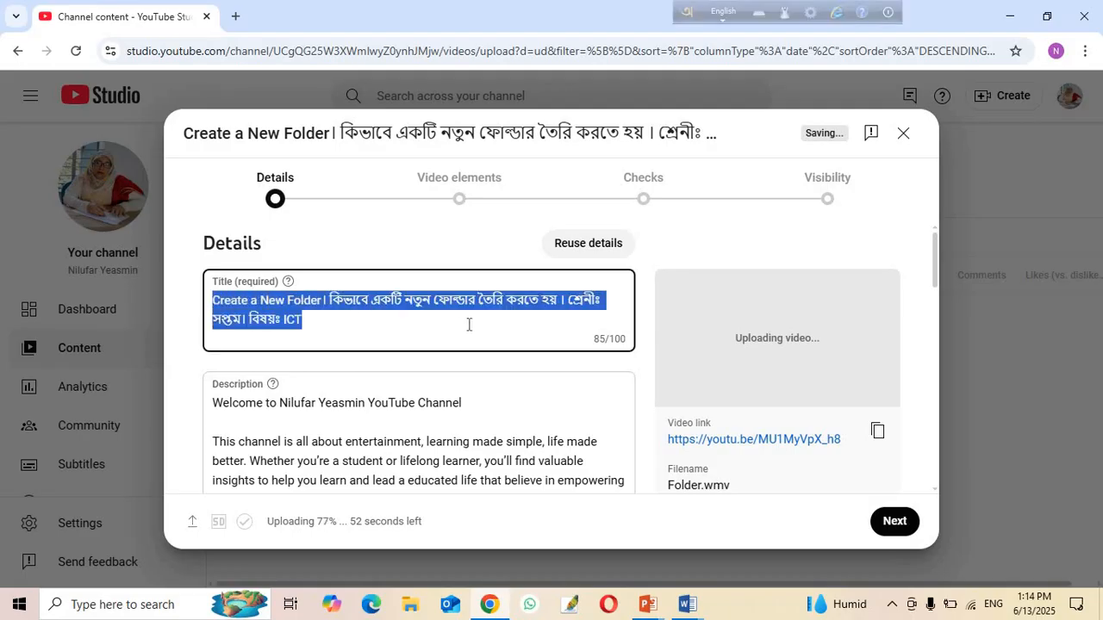
left_click(215, 402)
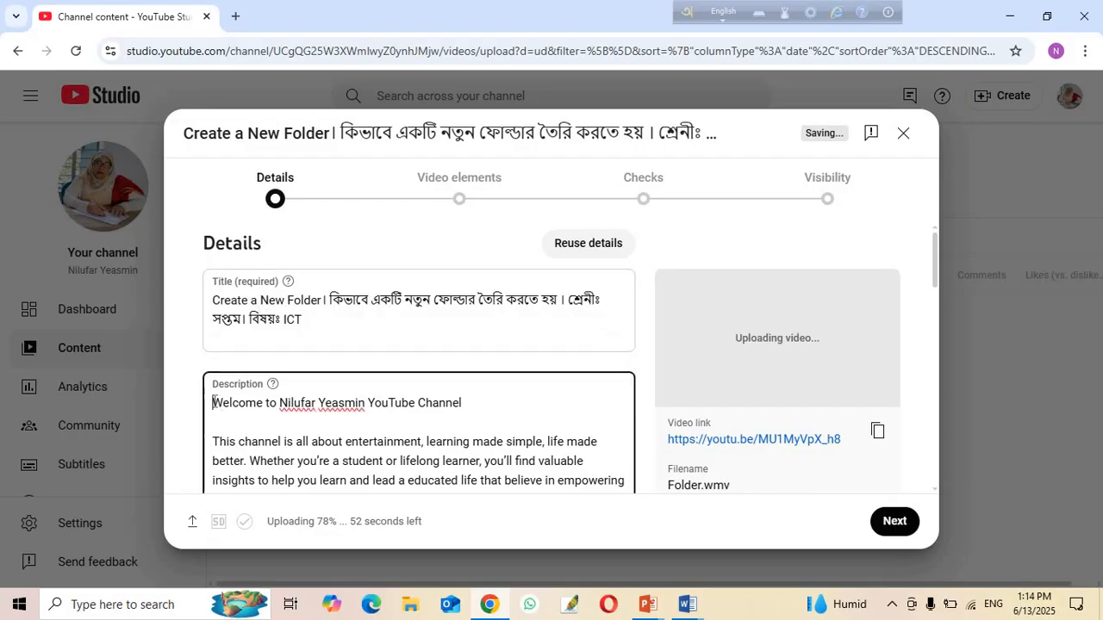
key("Return")
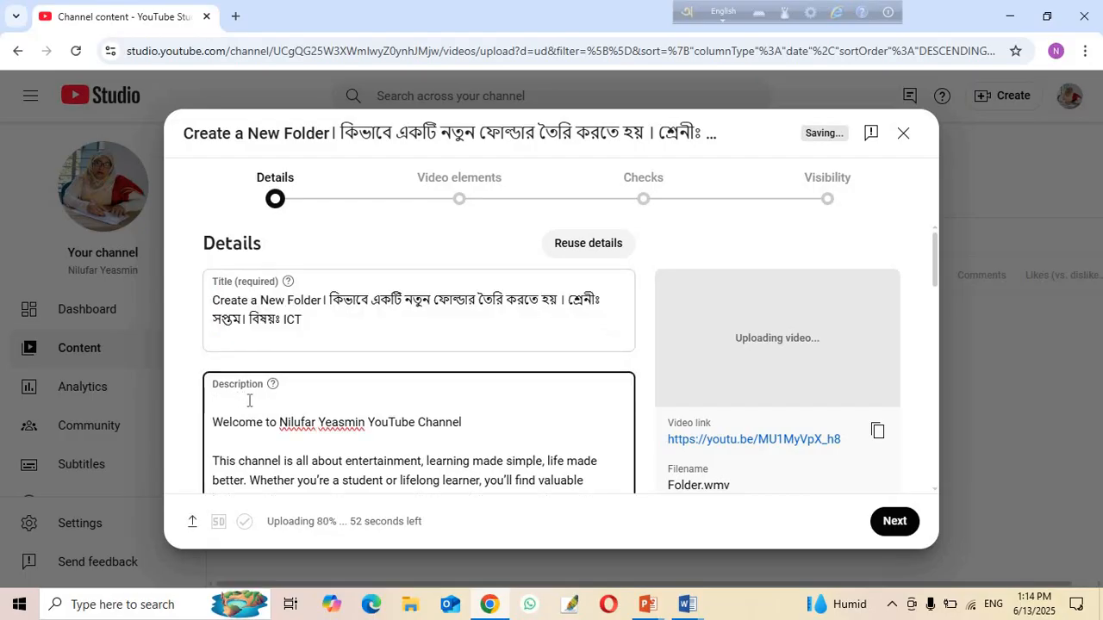
key("ctrl+v")
- Upload the image "part -2 (1)" from the Canva folder on the Desktop as the video thumbnail
scroll(303, 448, "down", 10)
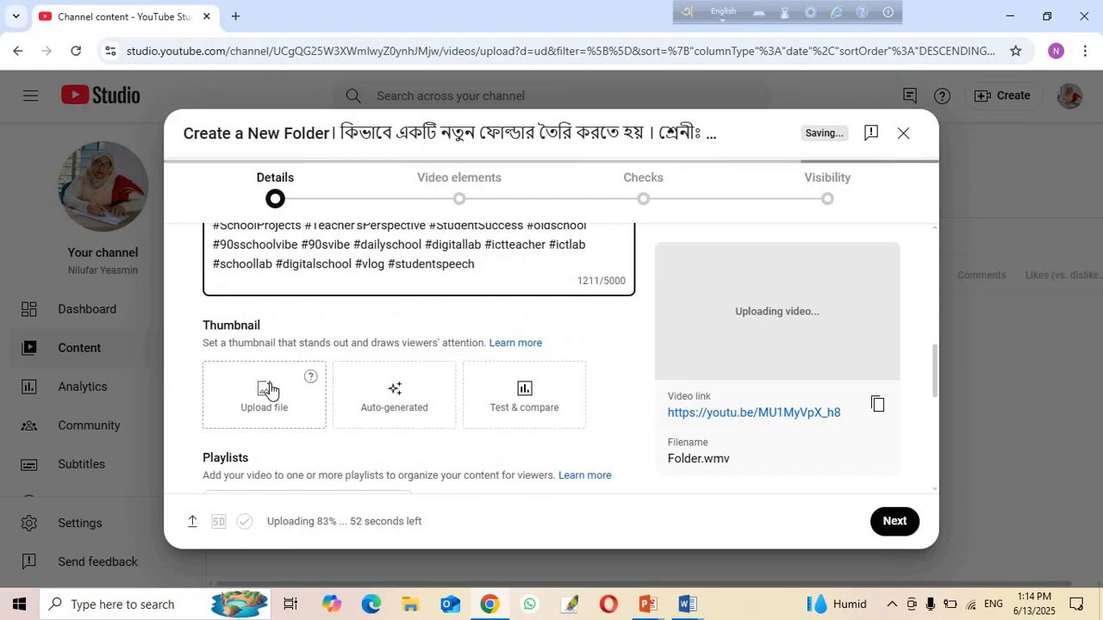
left_click(269, 389)
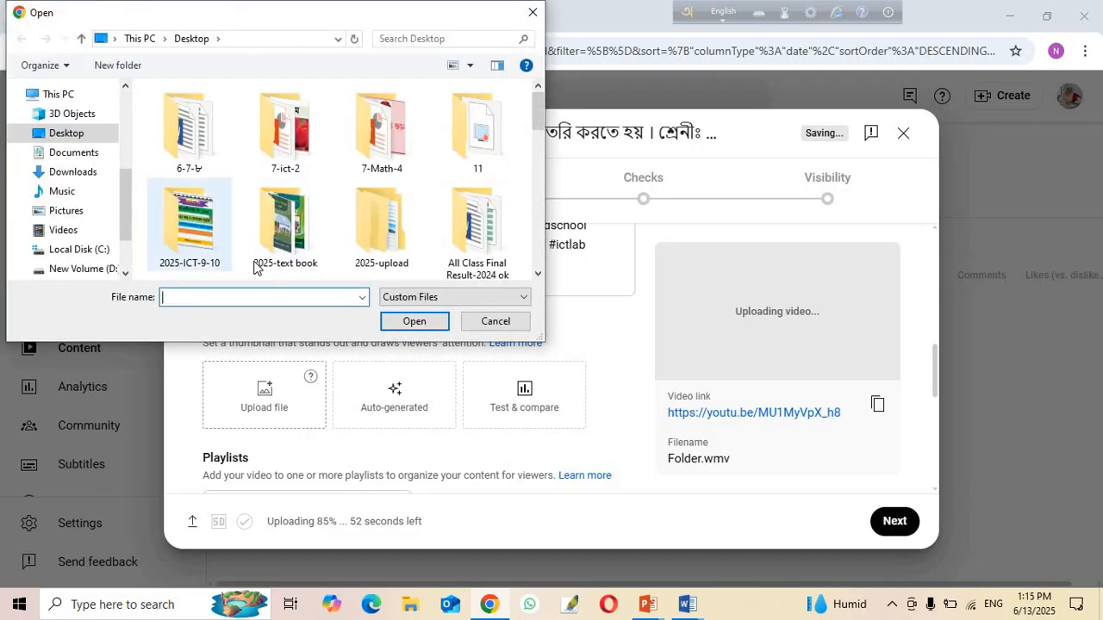
scroll(296, 195, "down", 1)
scroll(296, 200, "down", 2)
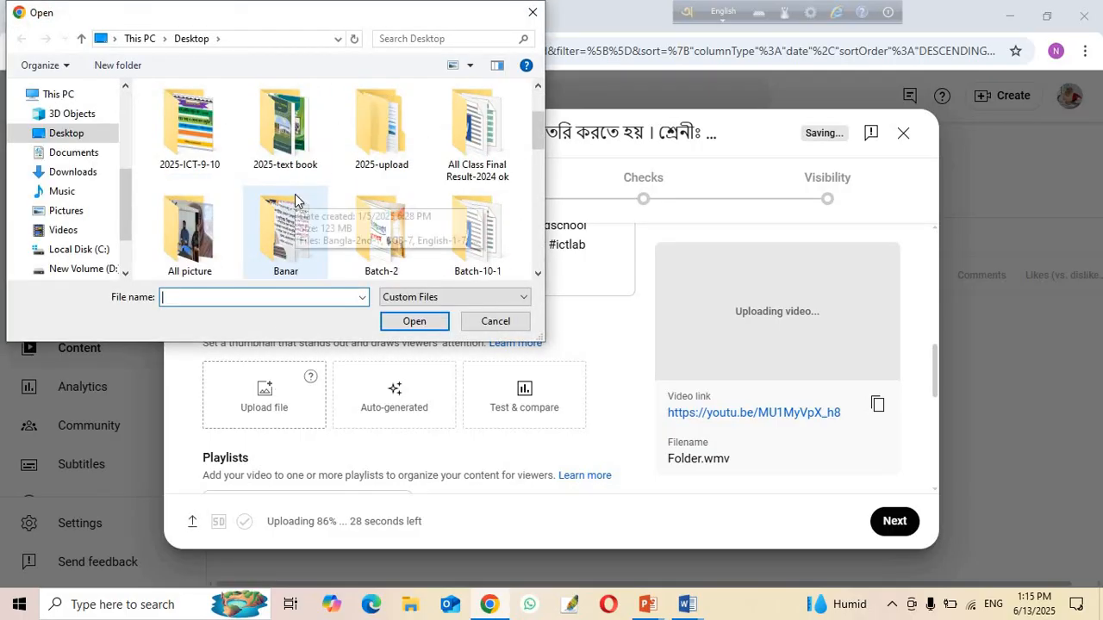
scroll(296, 200, "down", 3)
double_click(289, 150)
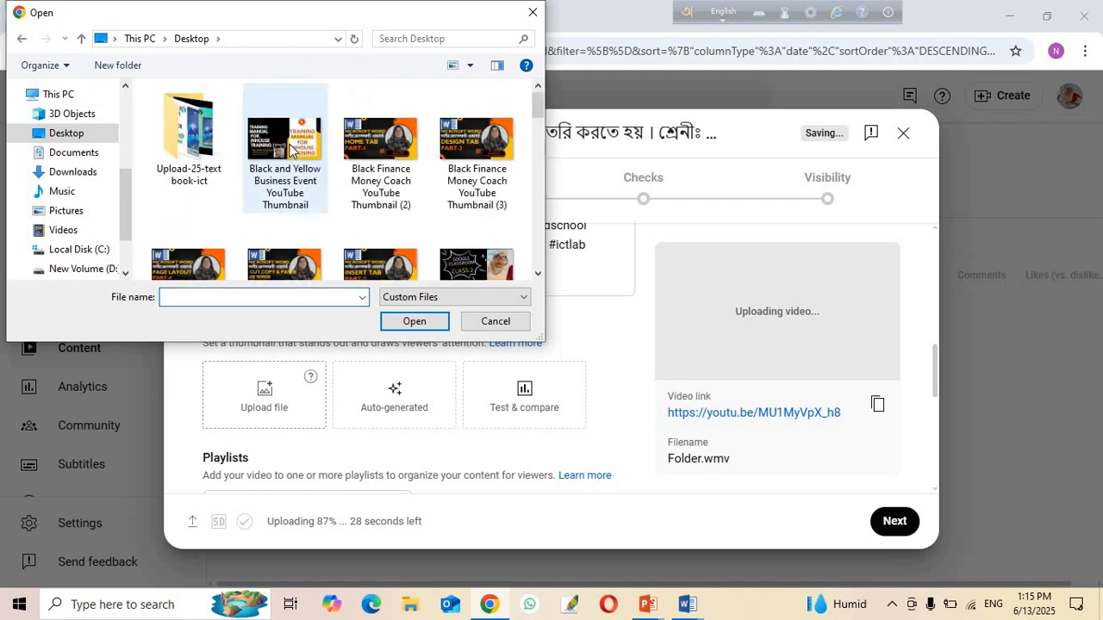
scroll(341, 168, "down", 2)
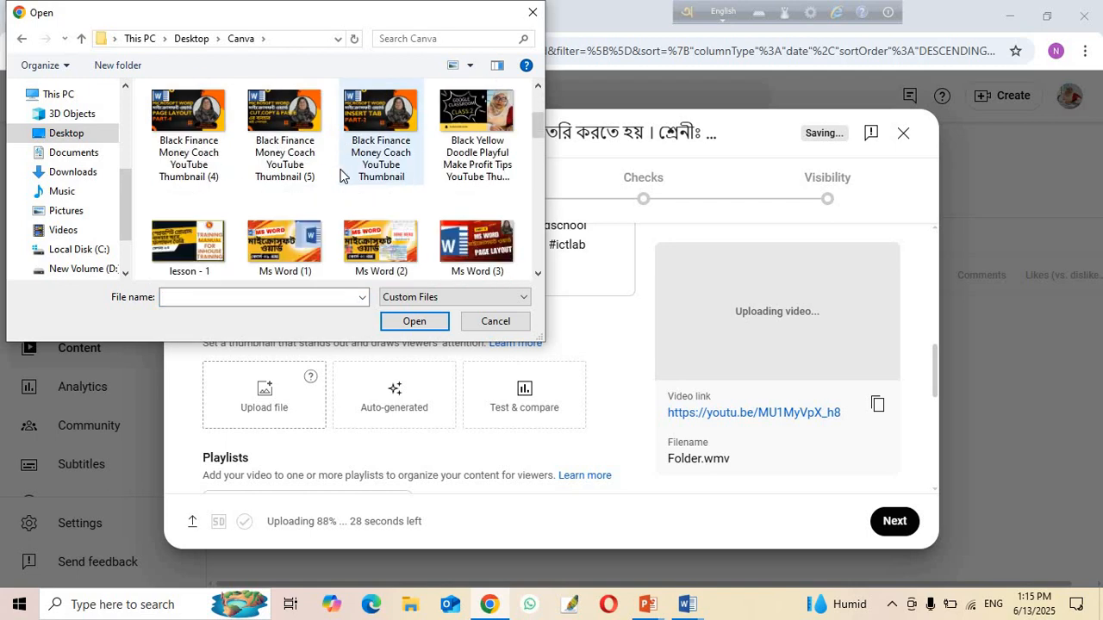
scroll(345, 173, "down", 4)
scroll(388, 175, "down", 2)
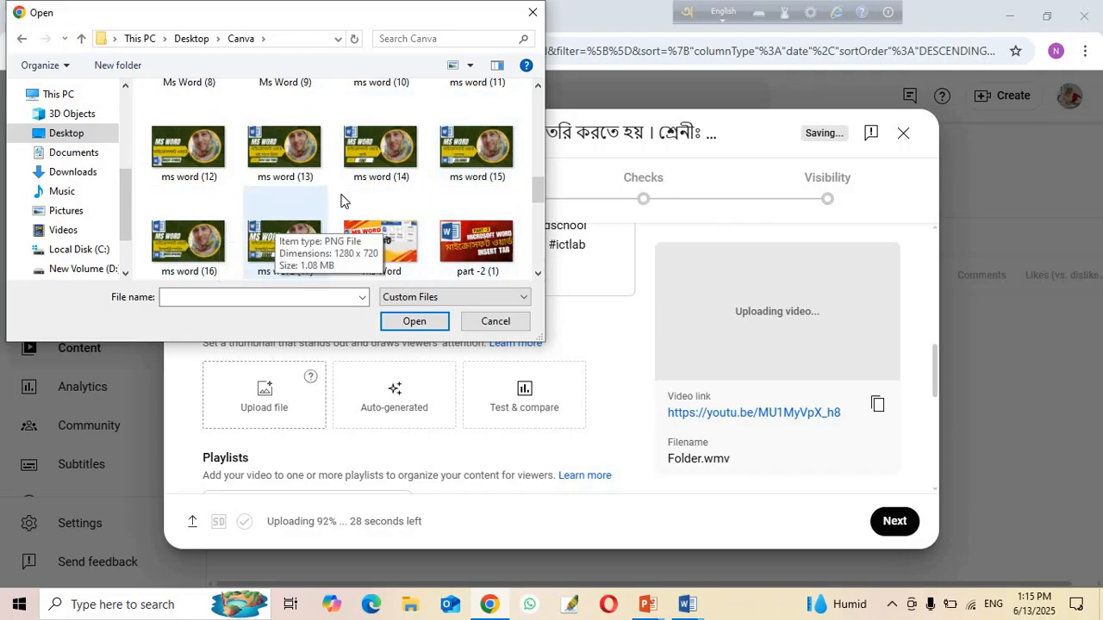
left_click(468, 238)
scroll(375, 184, "down", 3)
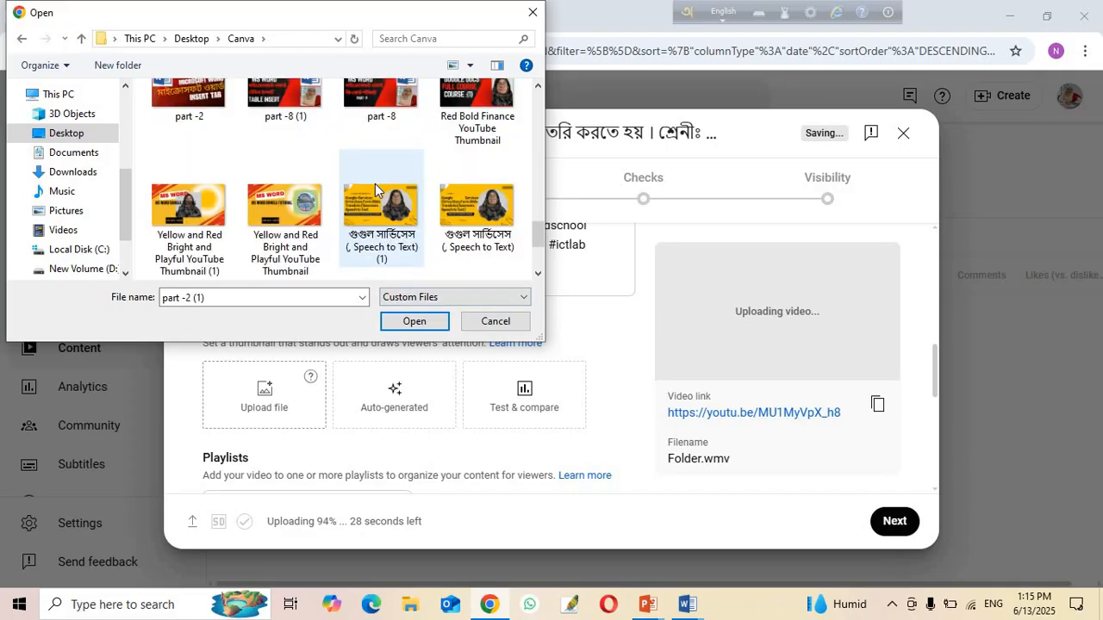
left_click(413, 322)
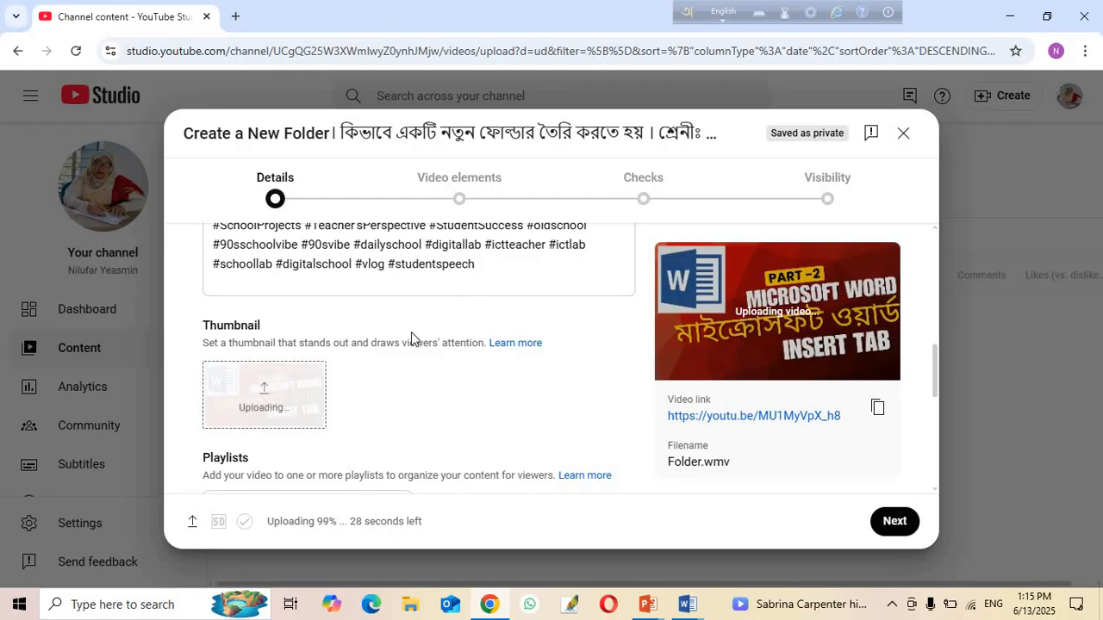
- Review the playlist and audience settings, and proceed through the Video elements stage to Checks
scroll(328, 364, "down", 2)
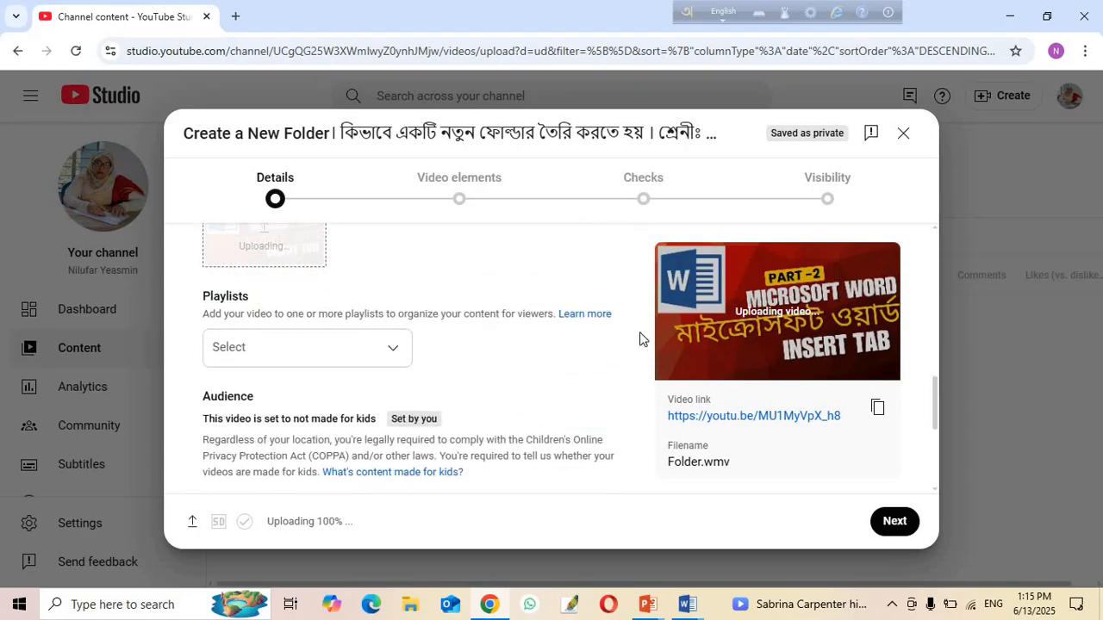
scroll(297, 378, "down", 2)
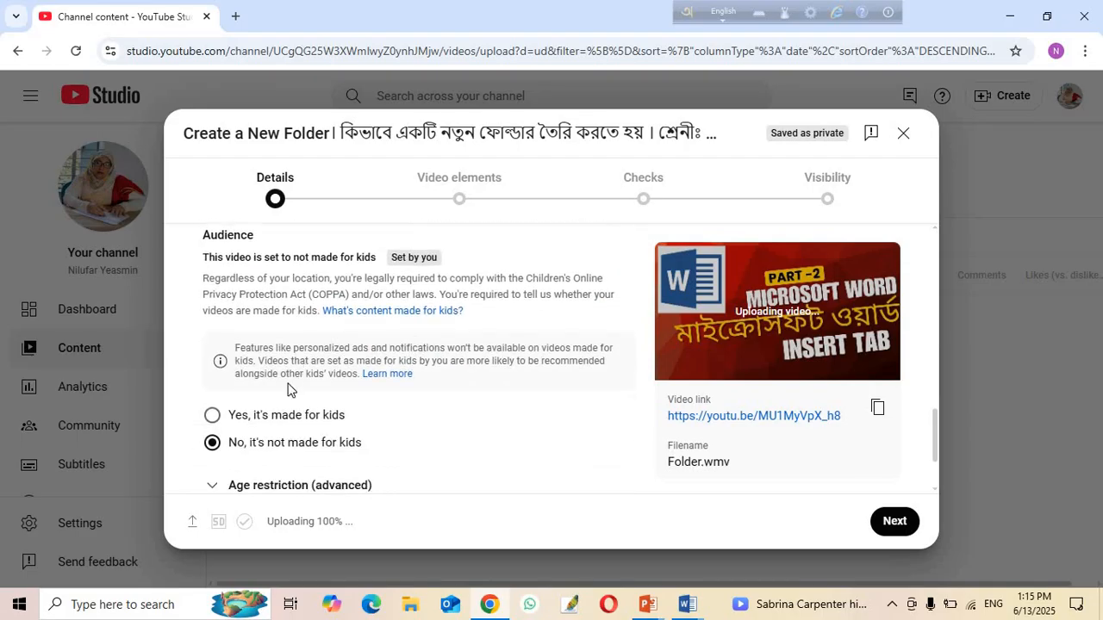
scroll(282, 398, "down", 1)
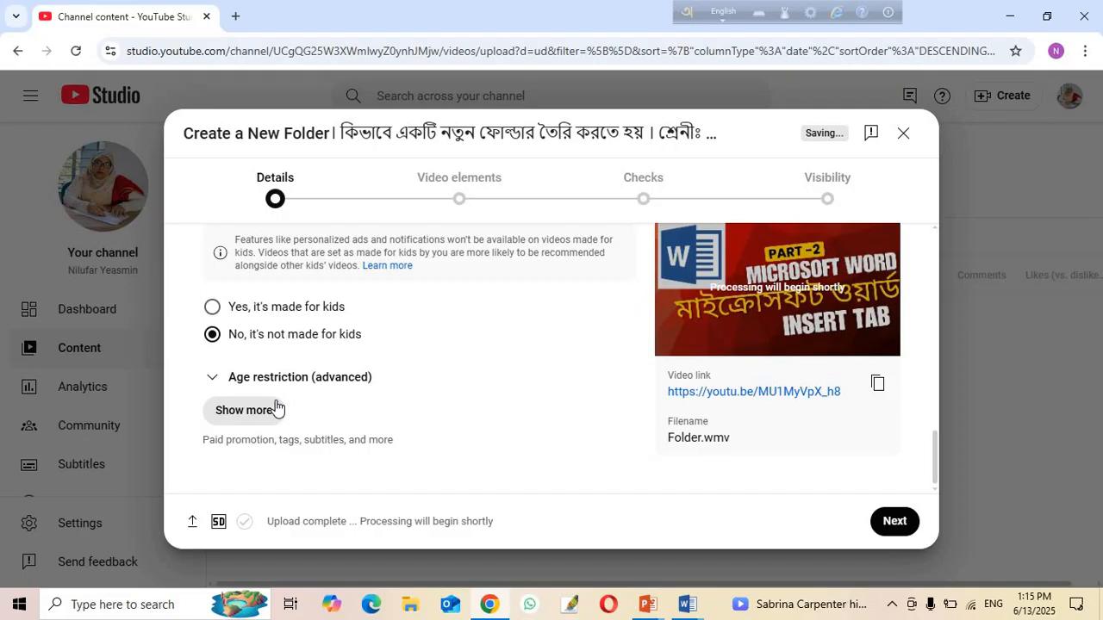
left_click(466, 203)
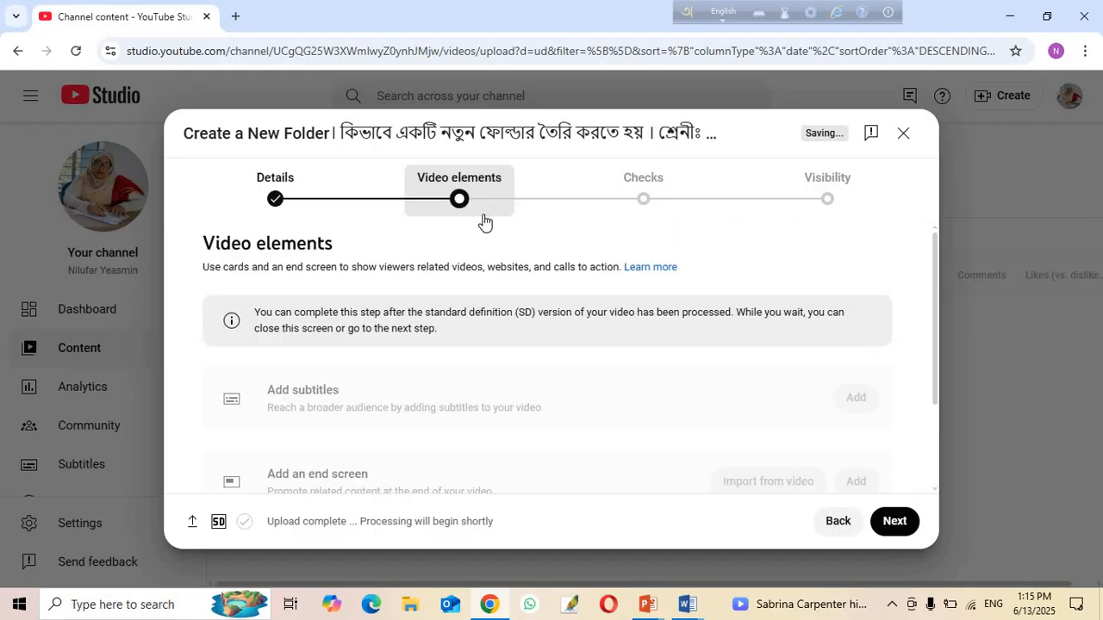
scroll(408, 315, "down", 1)
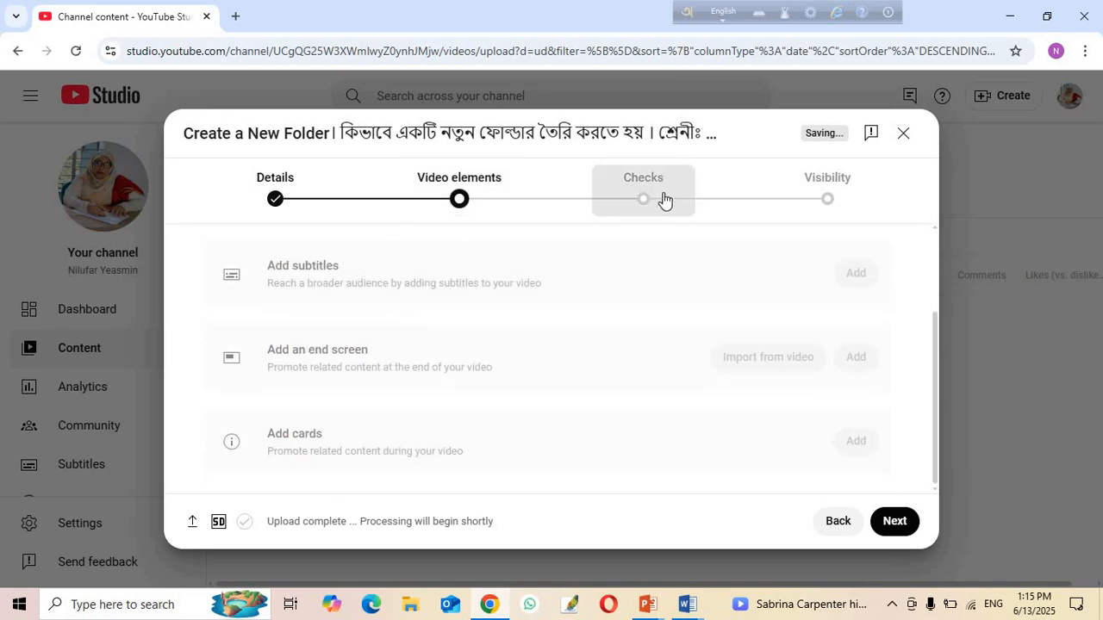
left_click(639, 202)
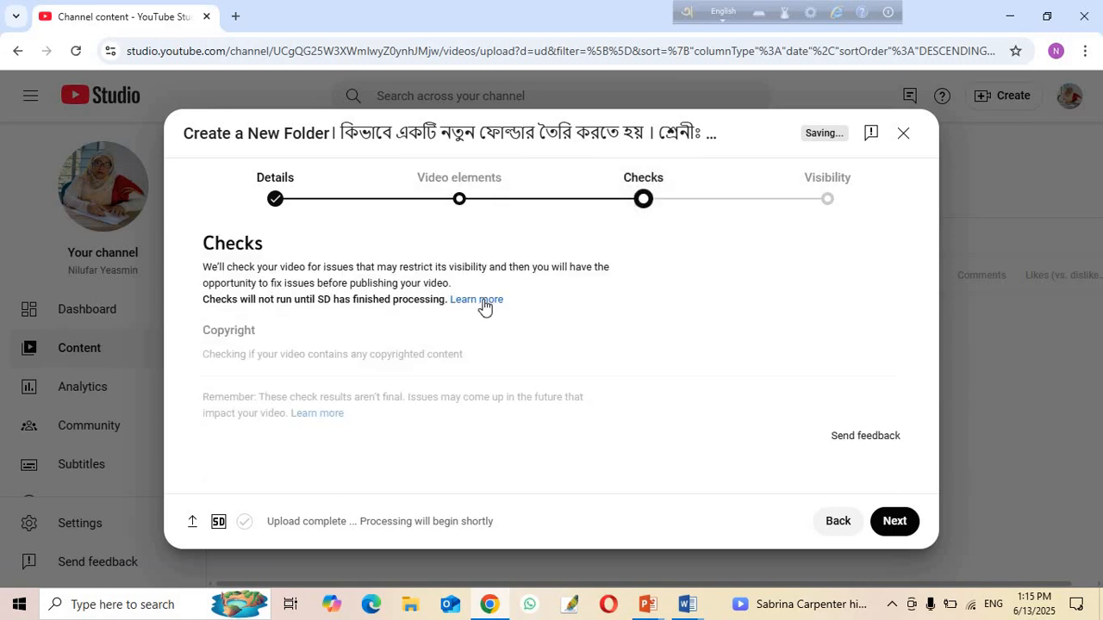
- Proceed to the Visibility stage, set the video to Unlisted, save it and close the published-video confirmation
left_click(830, 198)
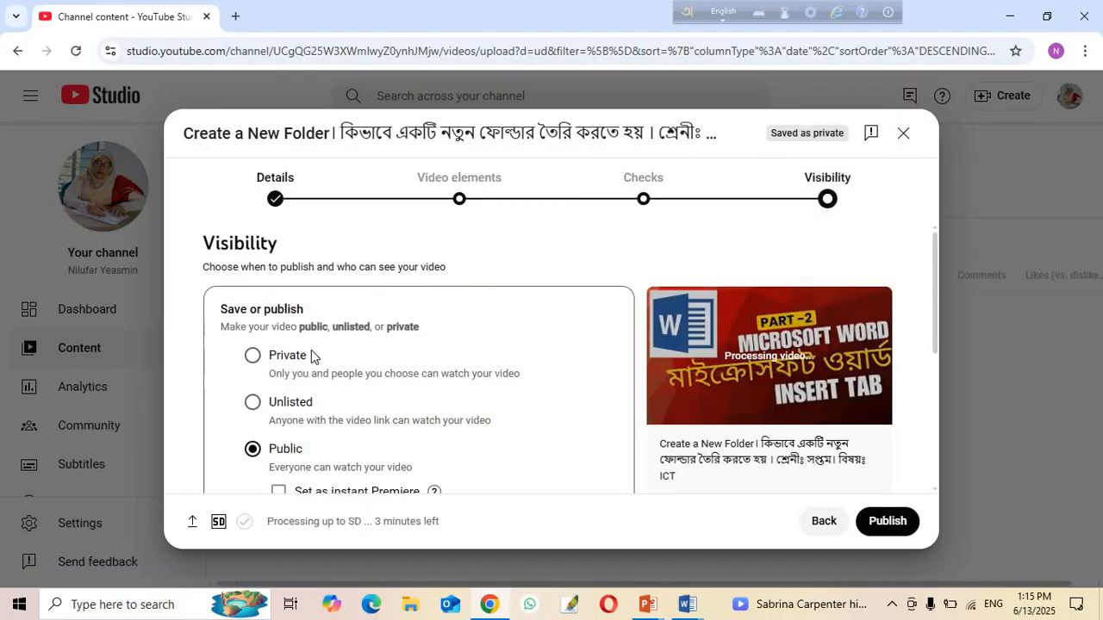
left_click(251, 403)
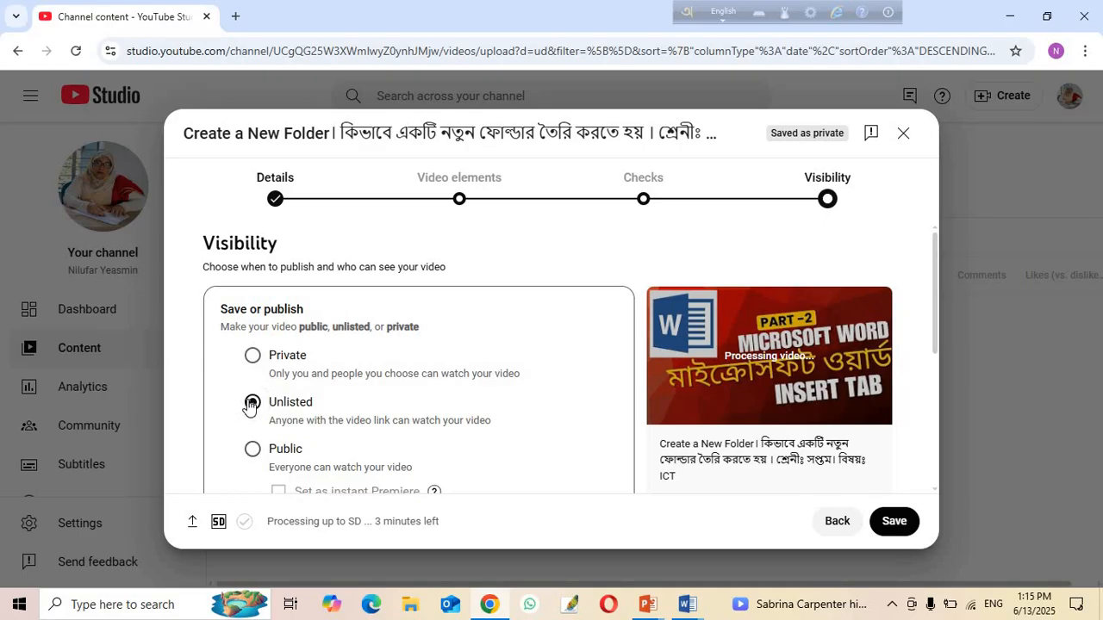
scroll(428, 336, "down", 5)
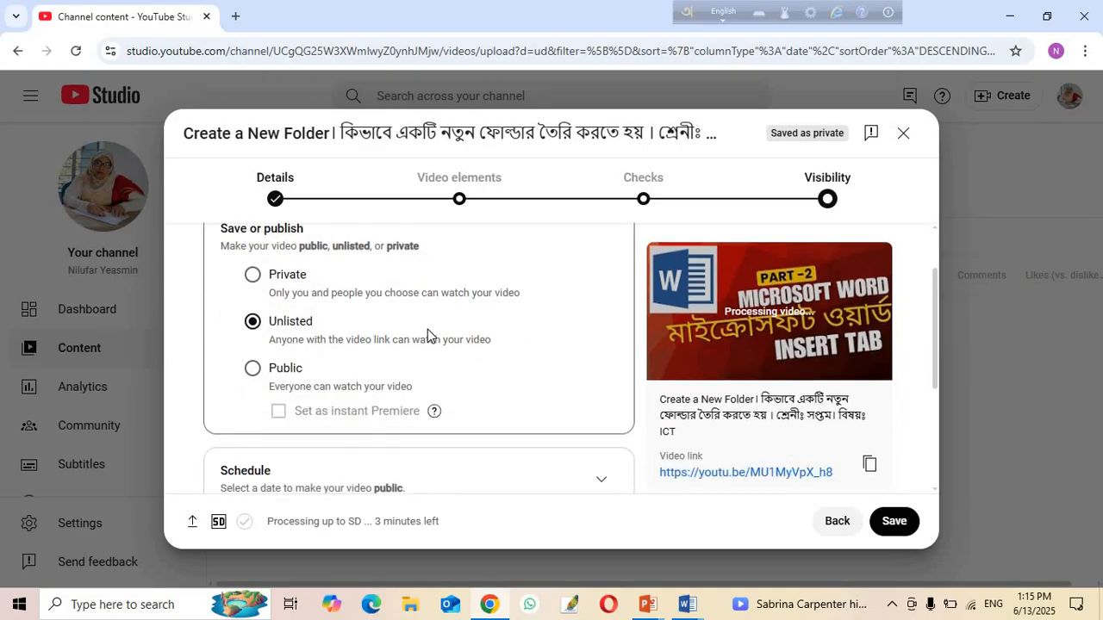
scroll(427, 336, "down", 1)
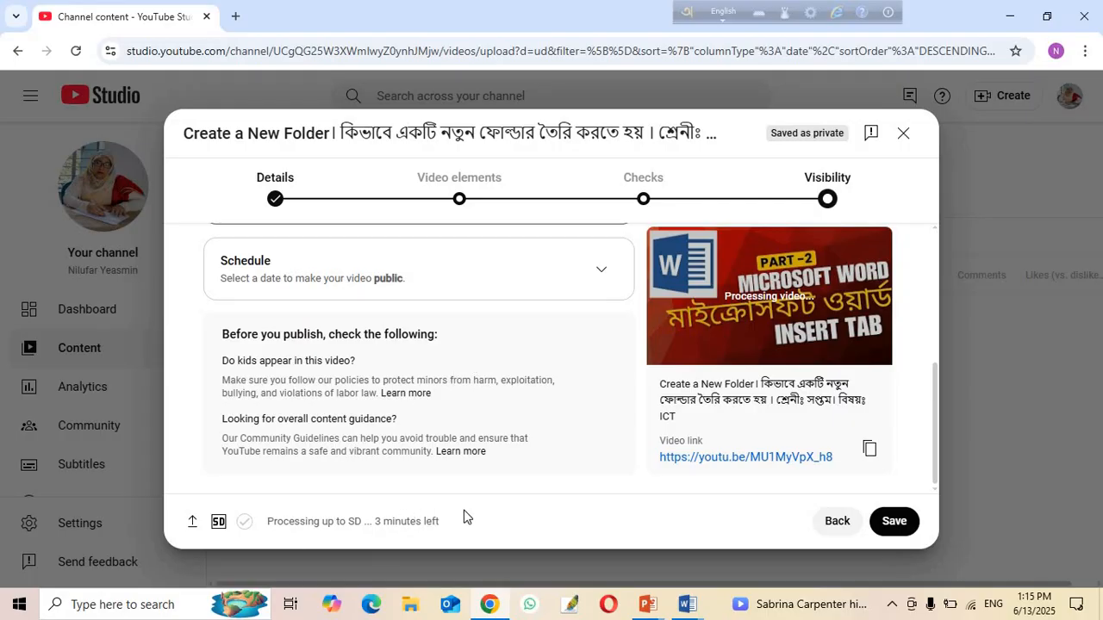
left_click(892, 524)
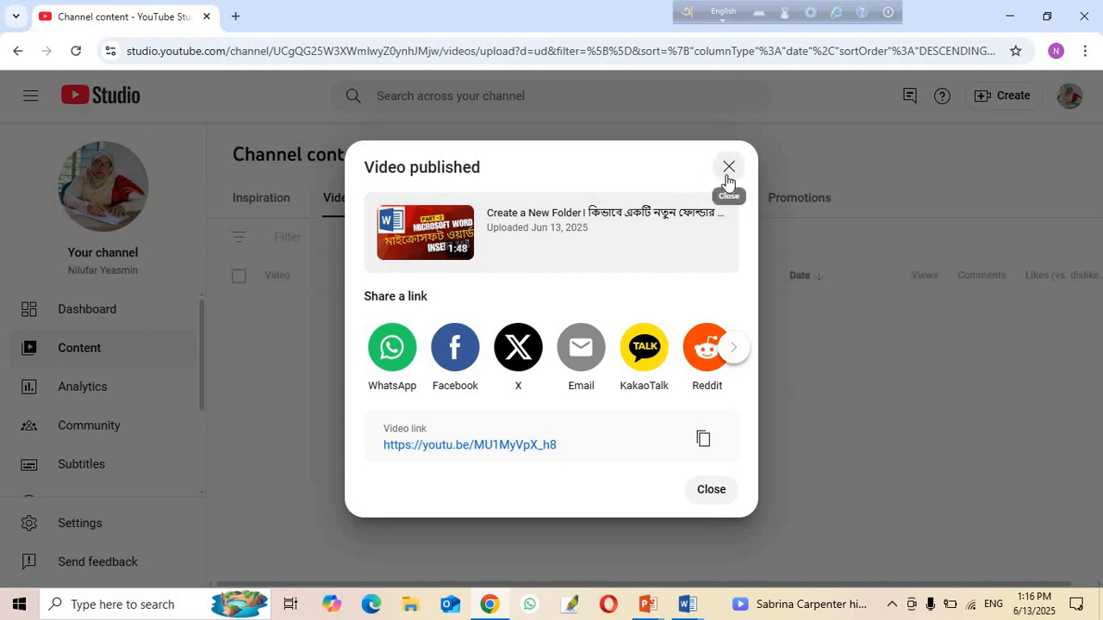
left_click(712, 491)
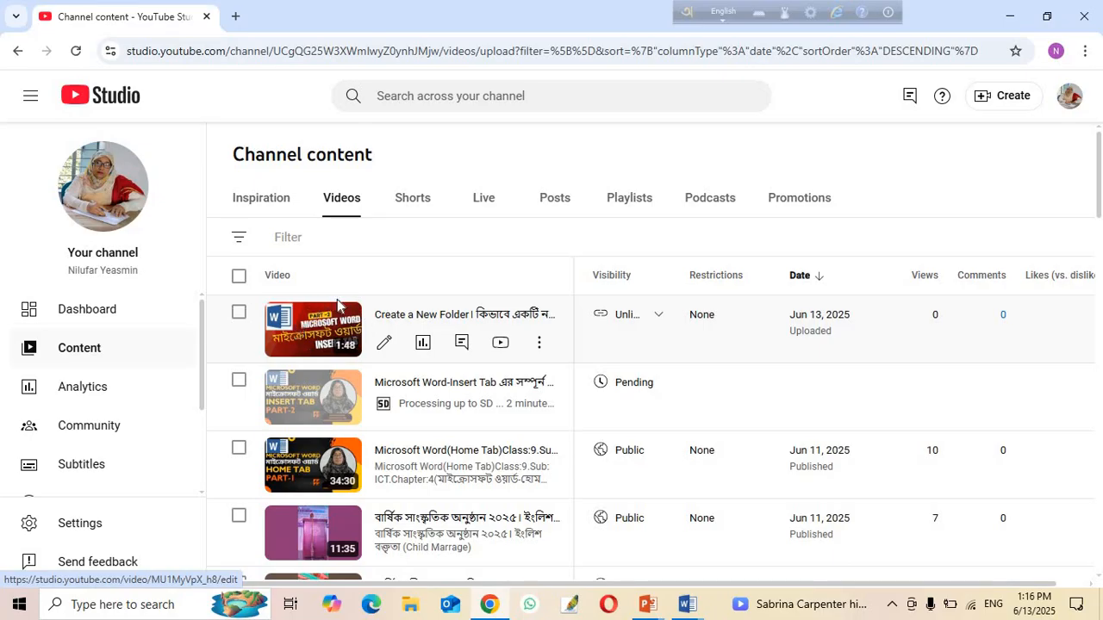
- Review the visibility options of the new "Create a New Folder" video in the channel's video list and dismiss them without a change
mouse_move(642, 318)
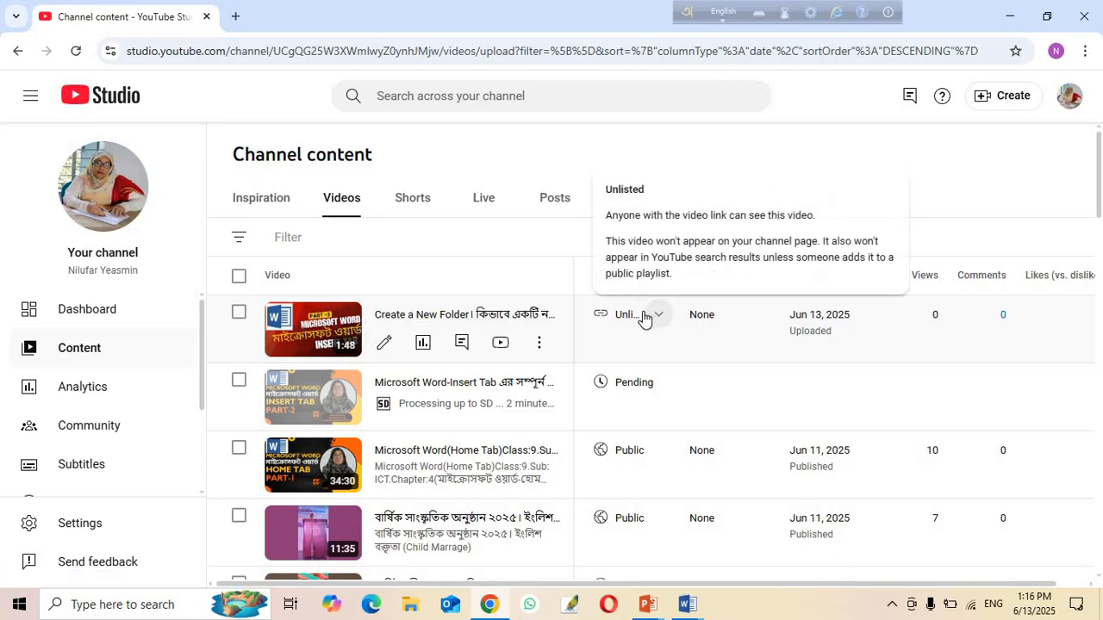
left_click(657, 319)
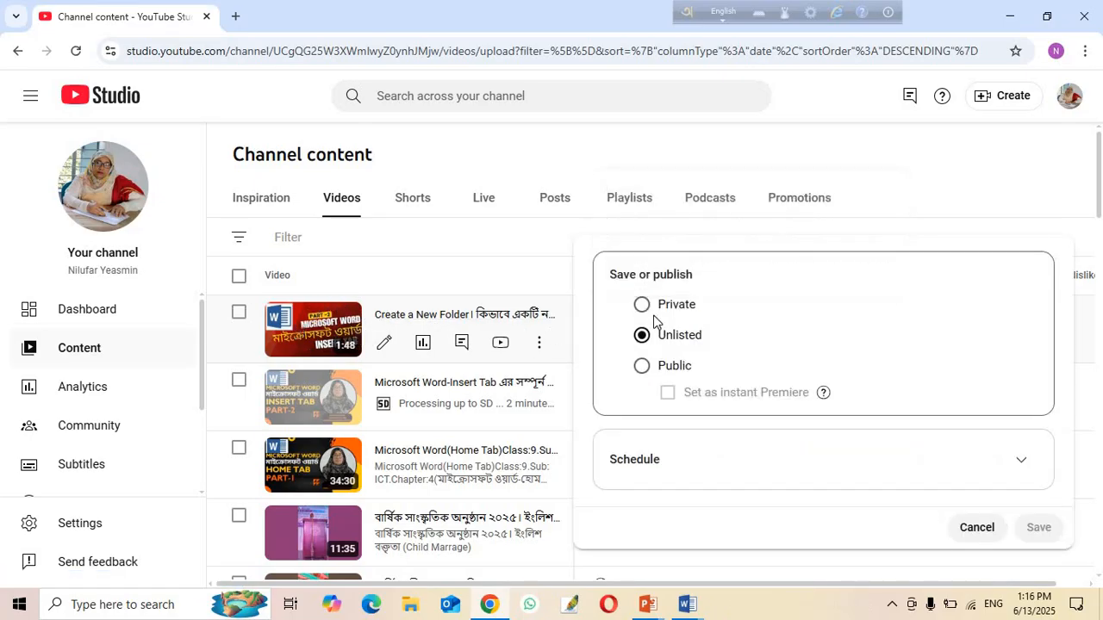
left_click(561, 336)
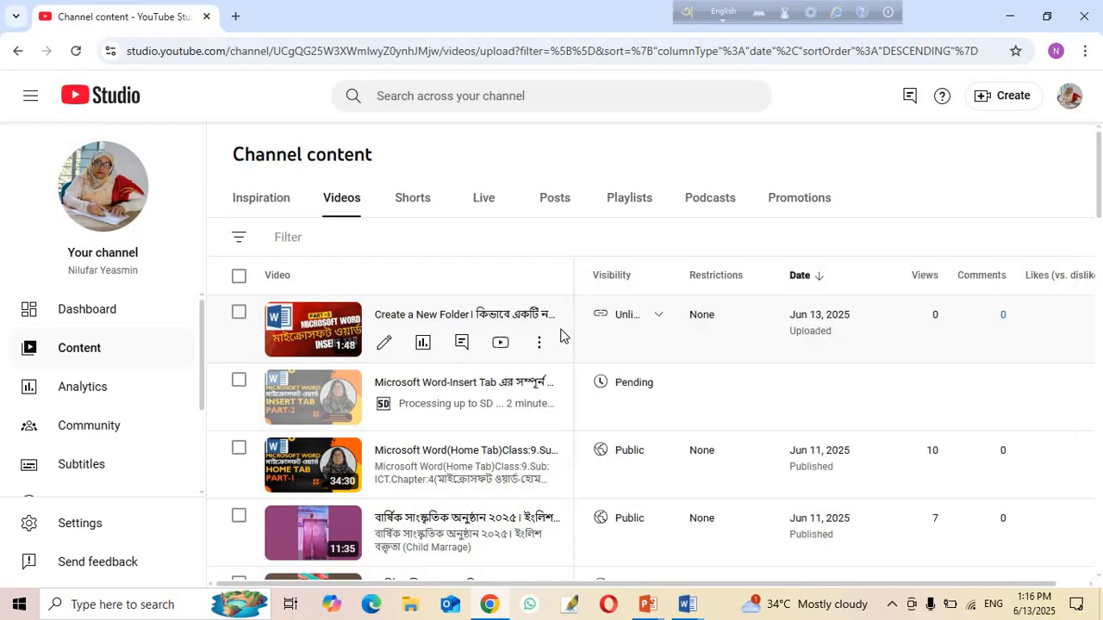